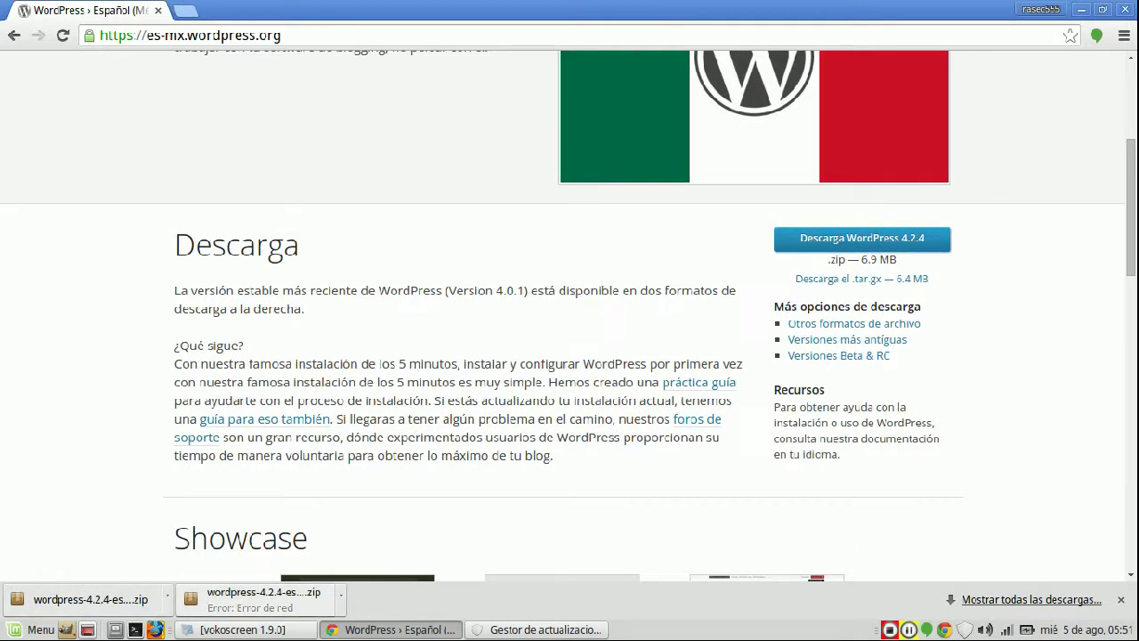
- Show the downloaded wordpress-4.2.4-es_MX.zip in its Descargas folder from Chrome's downloads bar
{"action": "left_click", "coordinate": [167, 598]}
{"action": "left_click", "coordinate": [237, 535]}
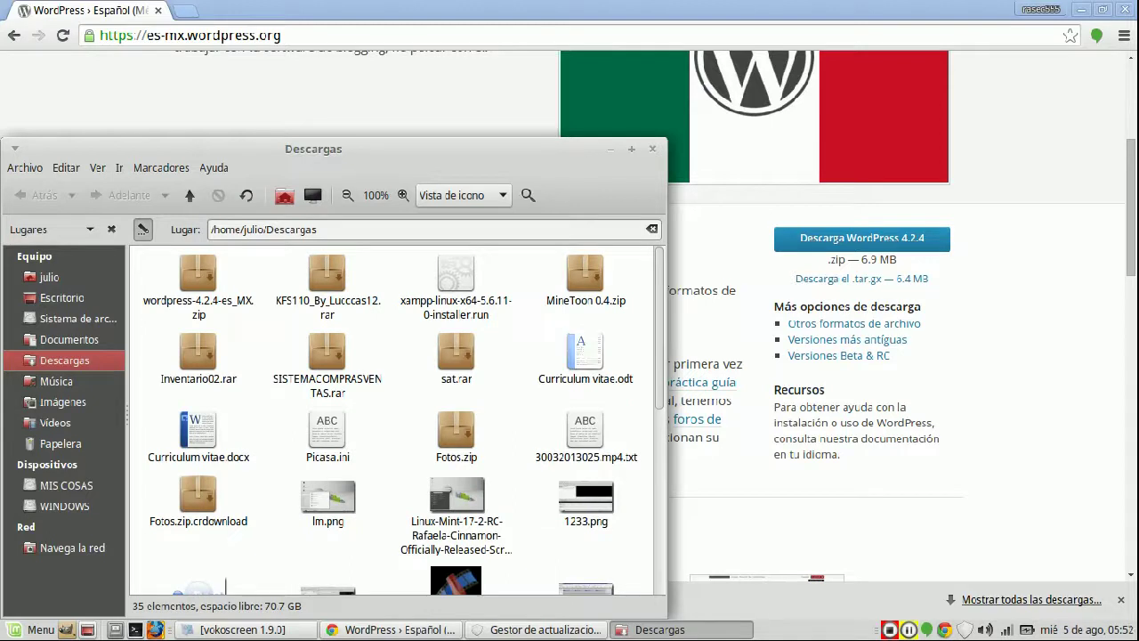
- Move the WordPress zip from Descargas onto the desktop
{"action": "left_click", "coordinate": [197, 285]}
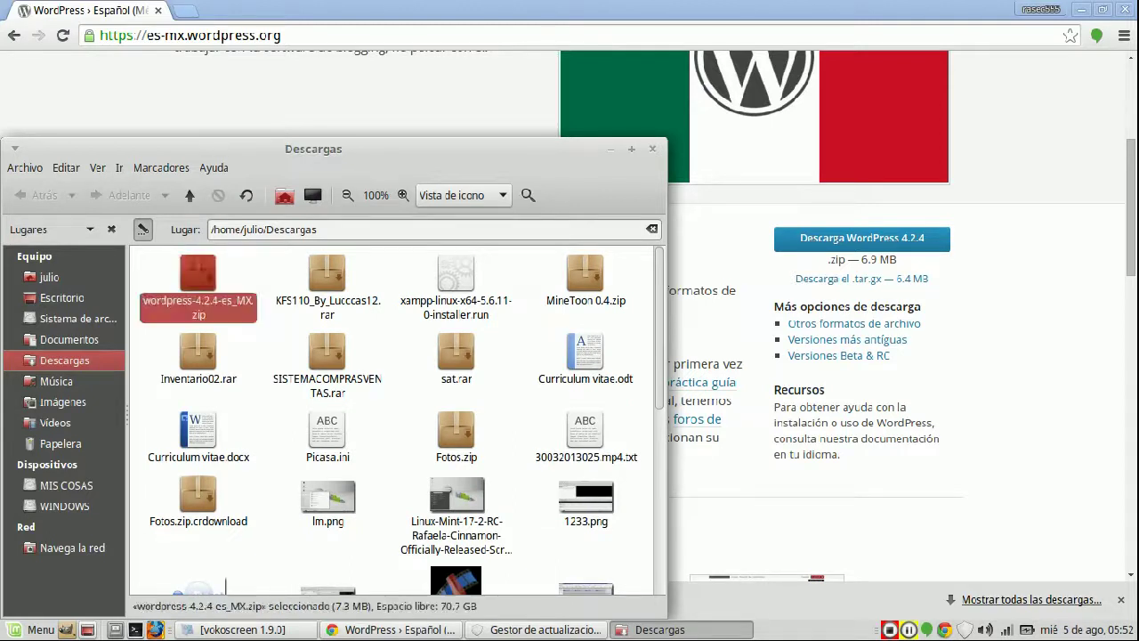
{"action": "key", "text": "ctrl+x"}
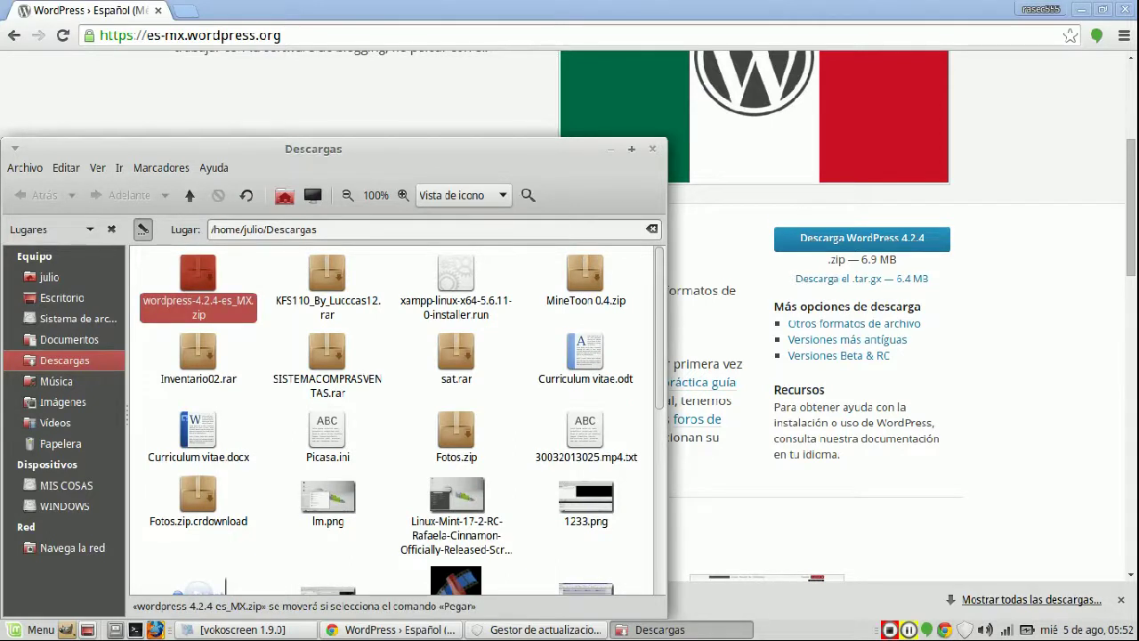
{"action": "left_click", "coordinate": [653, 149]}
{"action": "left_click", "coordinate": [392, 630]}
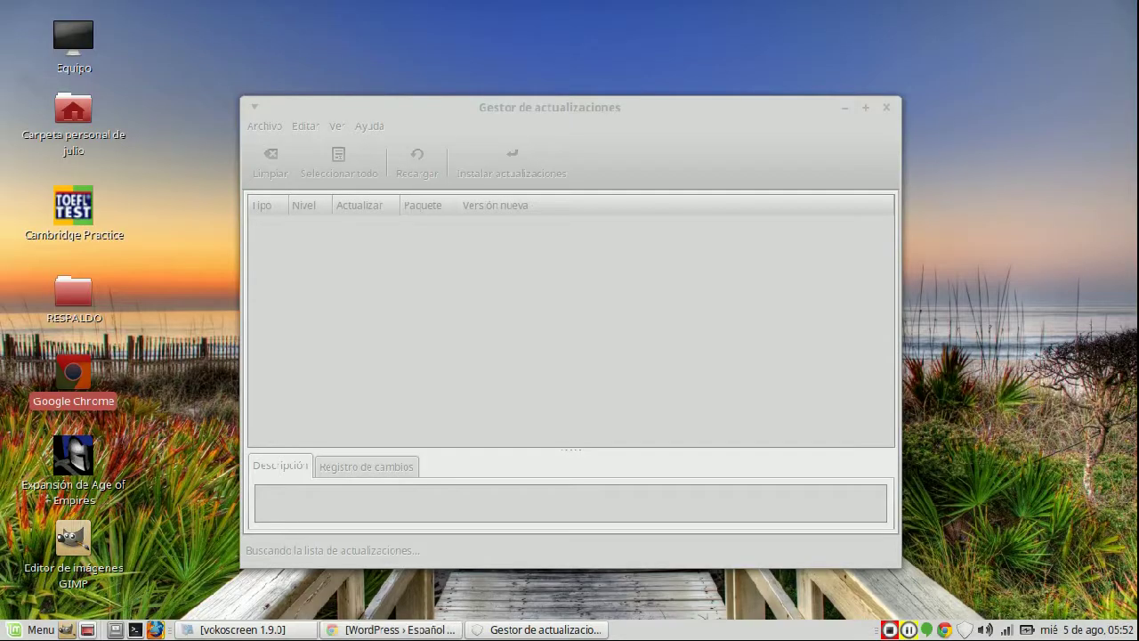
{"action": "left_click", "coordinate": [543, 629]}
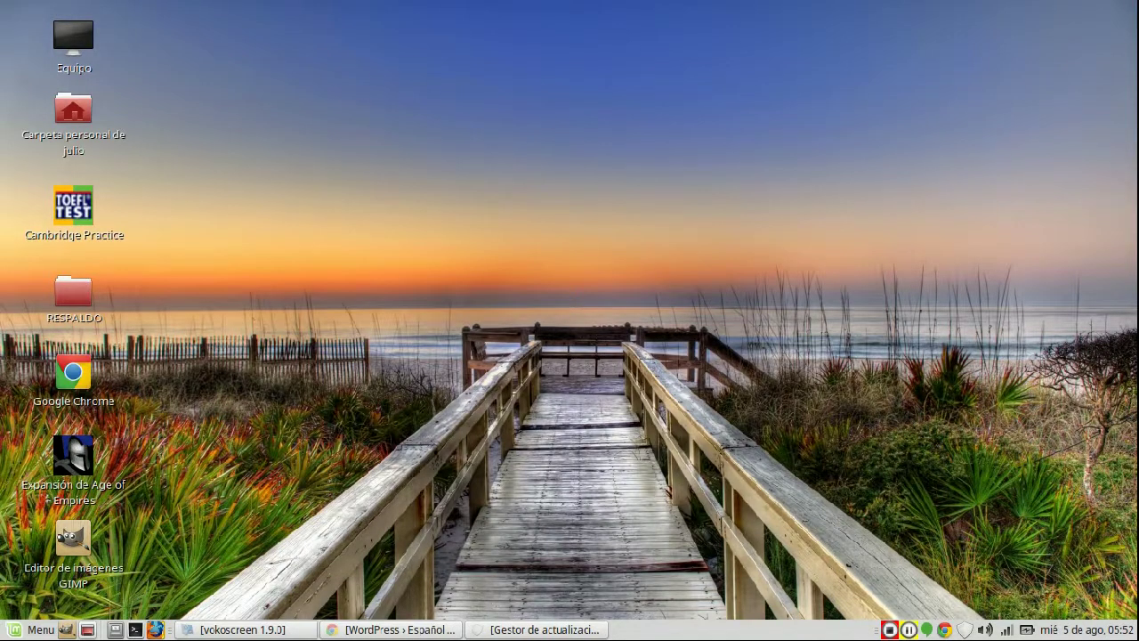
{"action": "key", "text": "ctrl+v"}
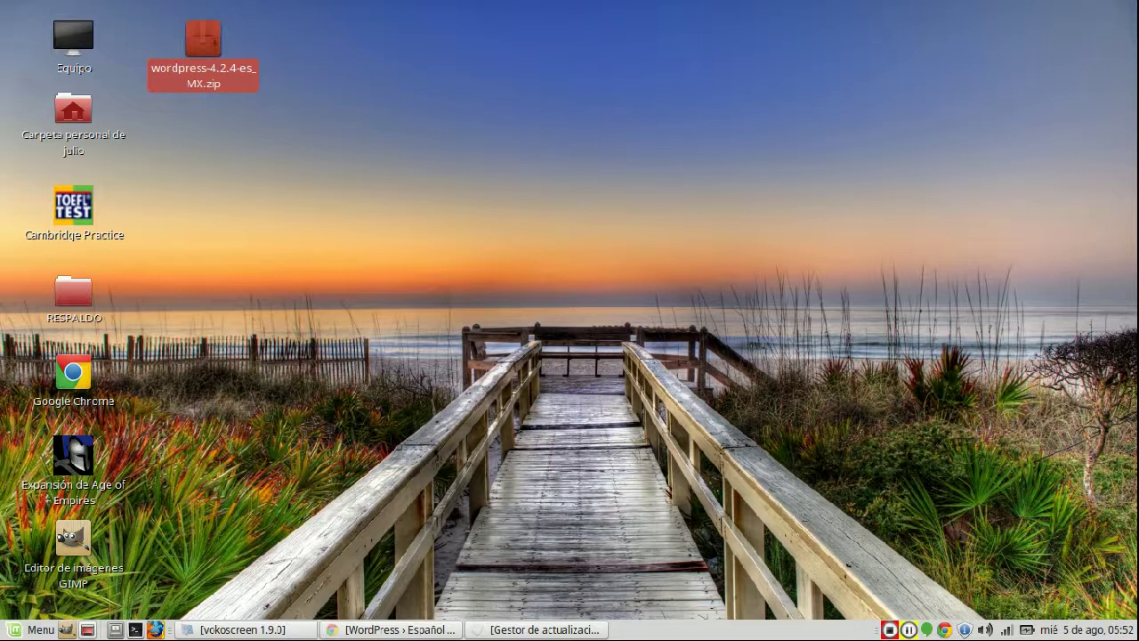
- Extract the desktop zip into a wordpress folder
{"action": "right_click", "coordinate": [223, 60]}
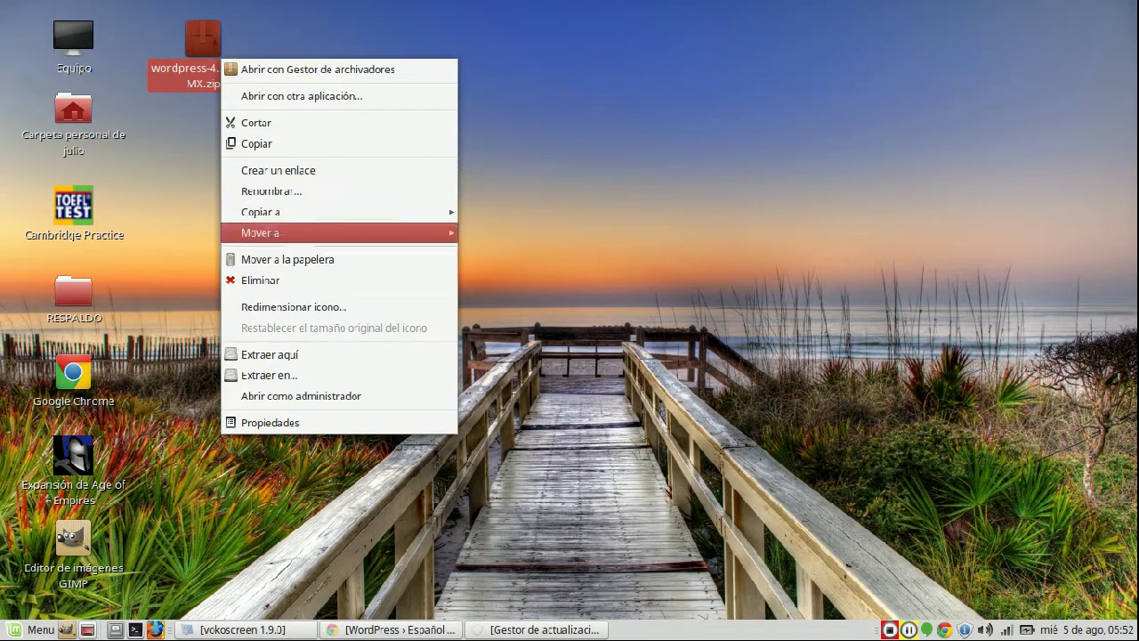
{"action": "left_click", "coordinate": [268, 375]}
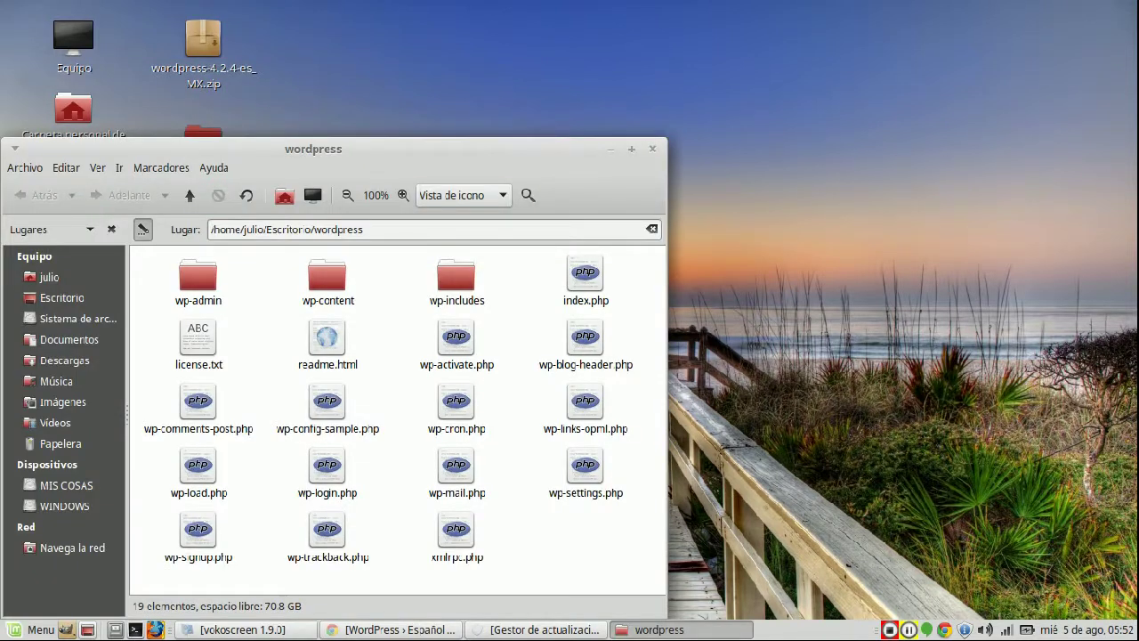
{"action": "key", "text": "ctrl+w"}
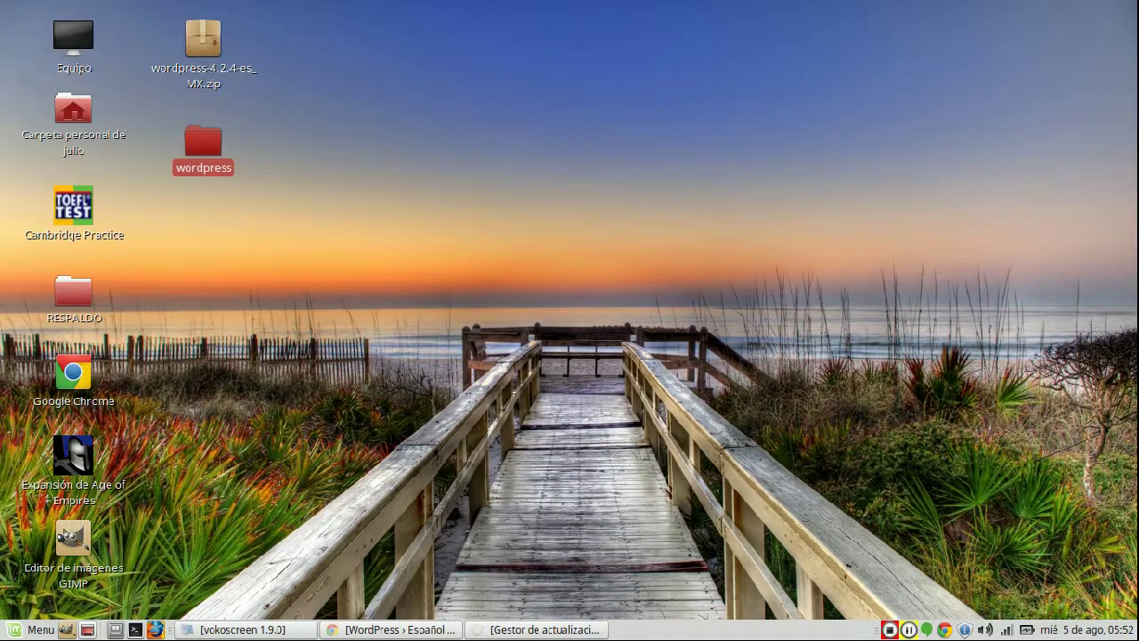
- Open Equipo and then the root Sistema de archivos
{"action": "double_click", "coordinate": [73, 40]}
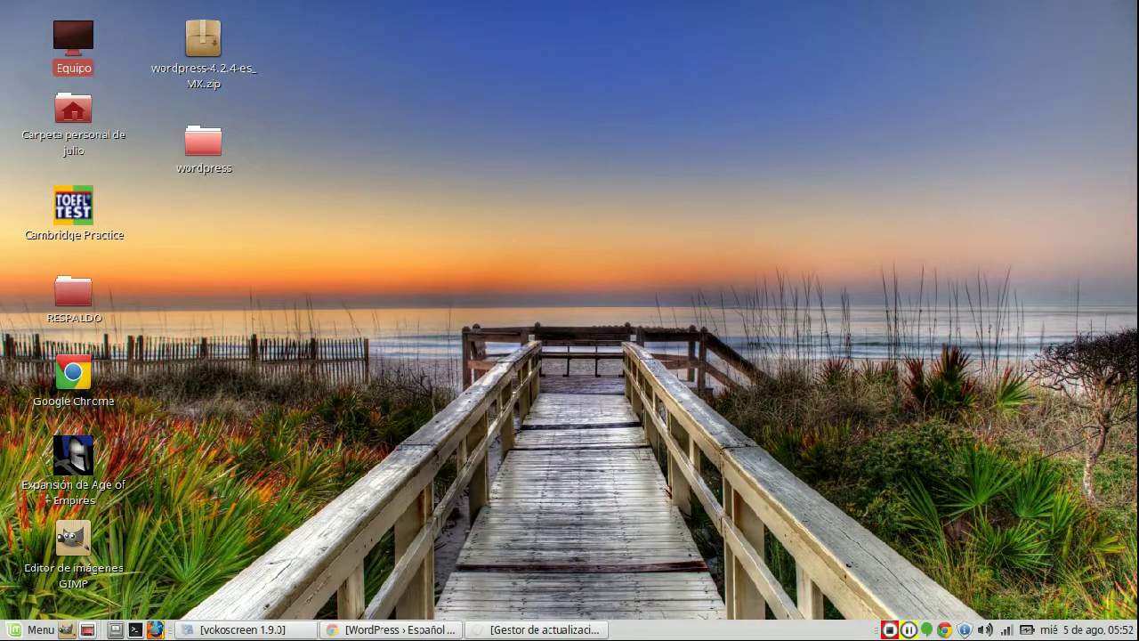
{"action": "left_click", "coordinate": [456, 285]}
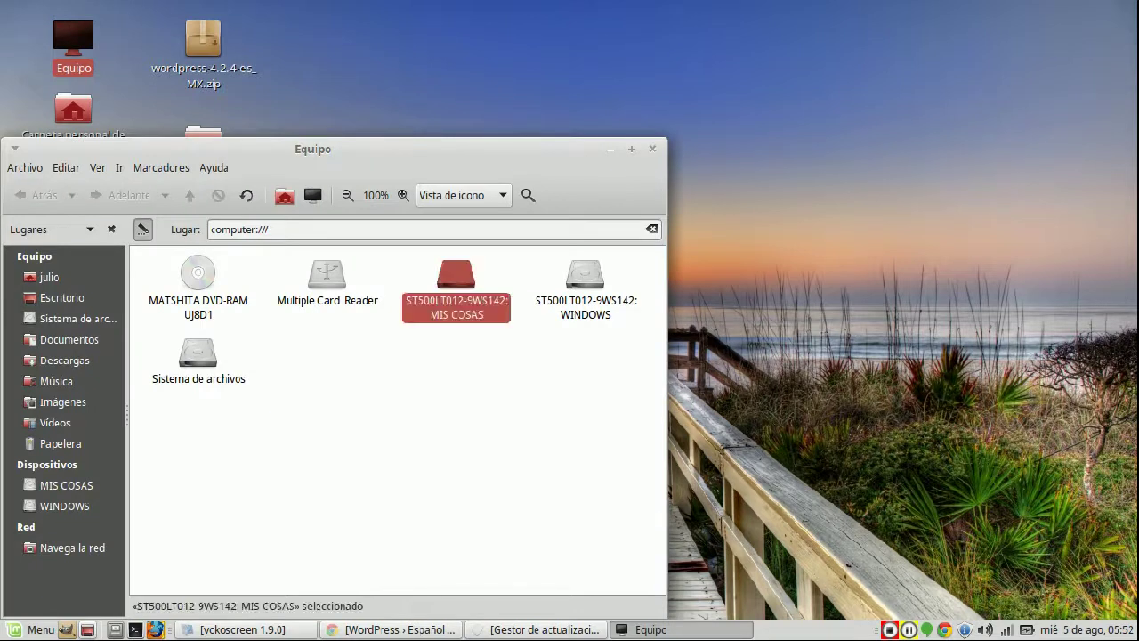
{"action": "left_click", "coordinate": [586, 285]}
{"action": "left_click", "coordinate": [456, 285]}
{"action": "left_click", "coordinate": [327, 276]}
{"action": "left_click", "coordinate": [198, 354]}
{"action": "left_click", "coordinate": [585, 276]}
{"action": "left_click", "coordinate": [197, 354]}
{"action": "double_click", "coordinate": [197, 354]}
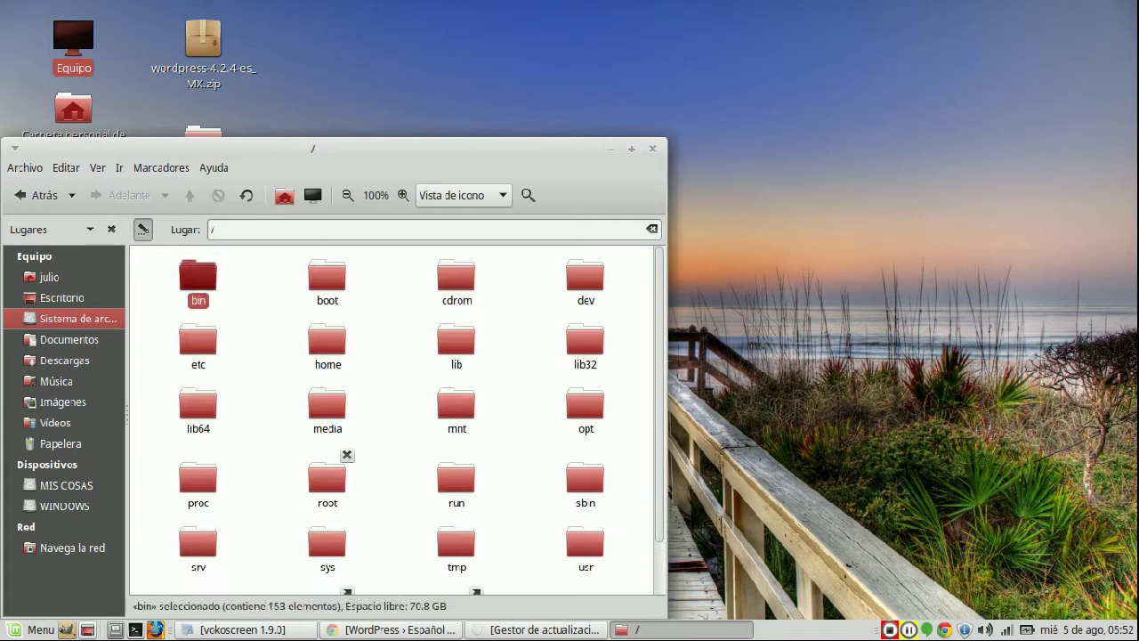
- Open /opt/lampp and maximize the window
{"action": "left_click", "coordinate": [327, 343]}
{"action": "left_click", "coordinate": [585, 343]}
{"action": "left_click", "coordinate": [586, 408]}
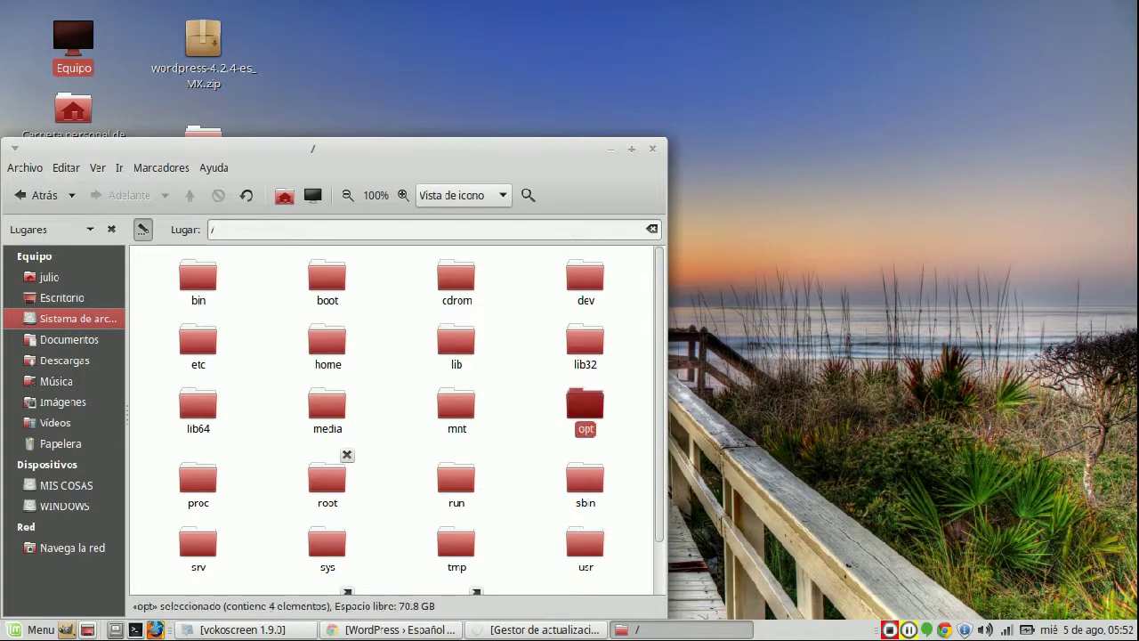
{"action": "double_click", "coordinate": [586, 408]}
{"action": "key", "text": "Right"}
{"action": "key", "text": "Right"}
{"action": "key", "text": "Right"}
{"action": "key", "text": "Return"}
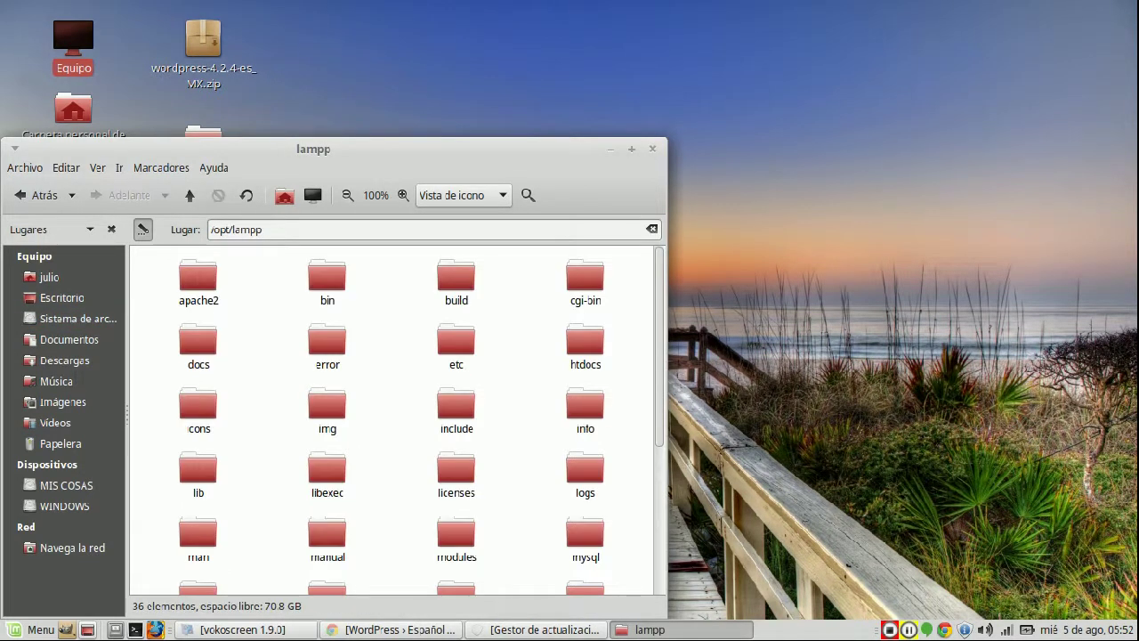
{"action": "key", "text": "alt+F10"}
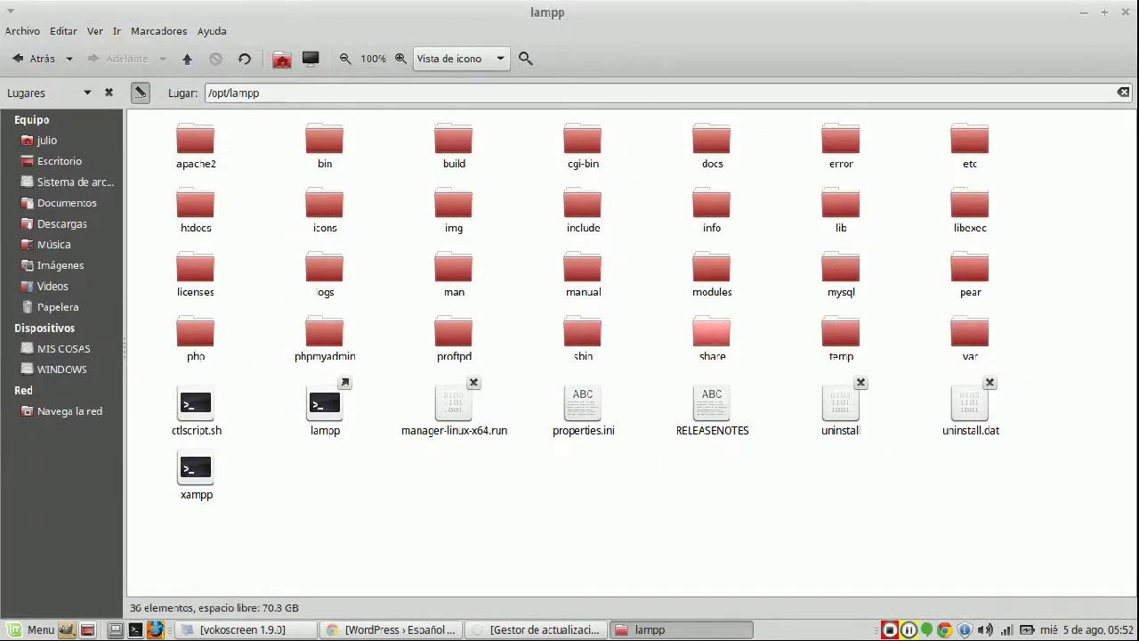
- Open the htdocs folder, then restore the window to normal size
{"action": "left_click", "coordinate": [840, 269]}
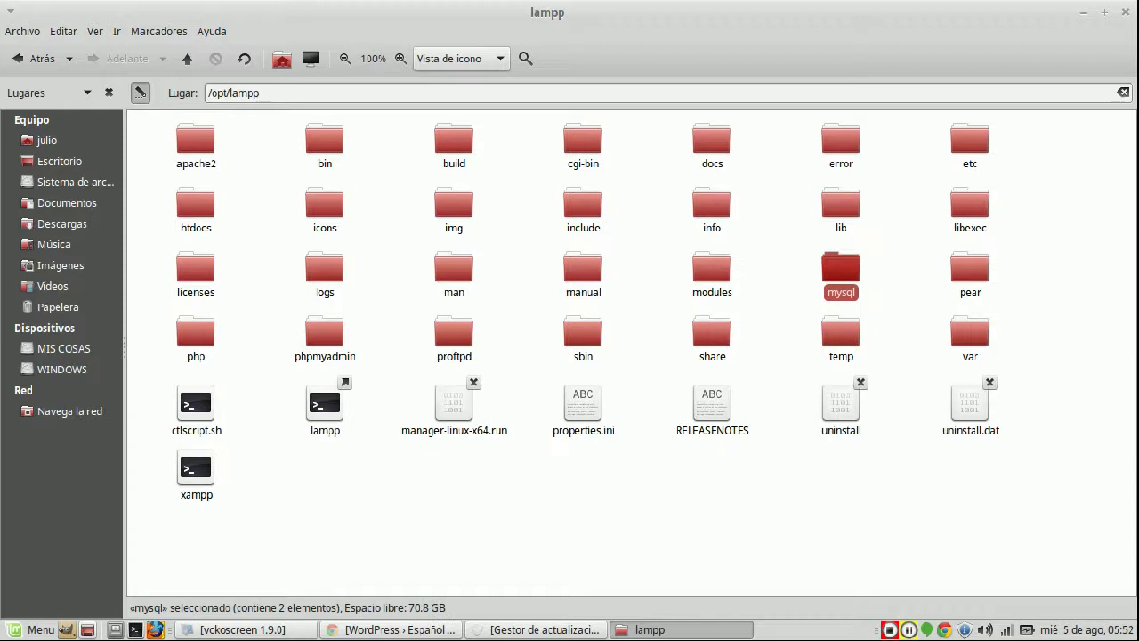
{"action": "key", "text": "Left"}
{"action": "key", "text": "Left"}
{"action": "key", "text": "Left"}
{"action": "key", "text": "Left"}
{"action": "key", "text": "Left"}
{"action": "key", "text": "Up"}
{"action": "key", "text": "Return"}
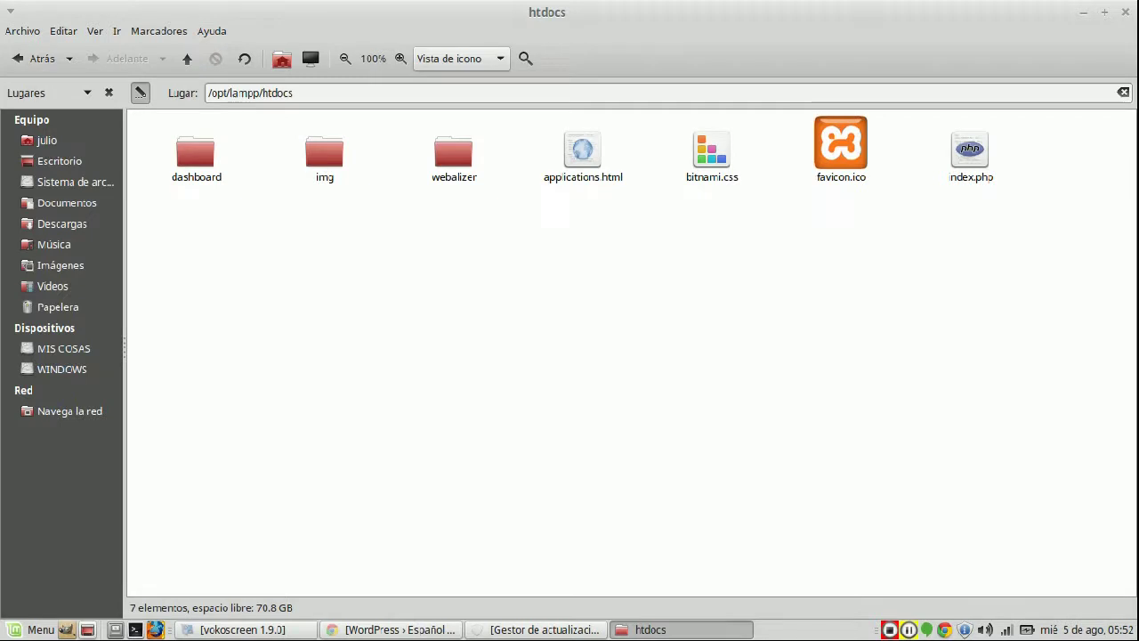
{"action": "key", "text": "Menu"}
{"action": "key", "text": "Escape"}
{"action": "double_click", "coordinate": [548, 12]}
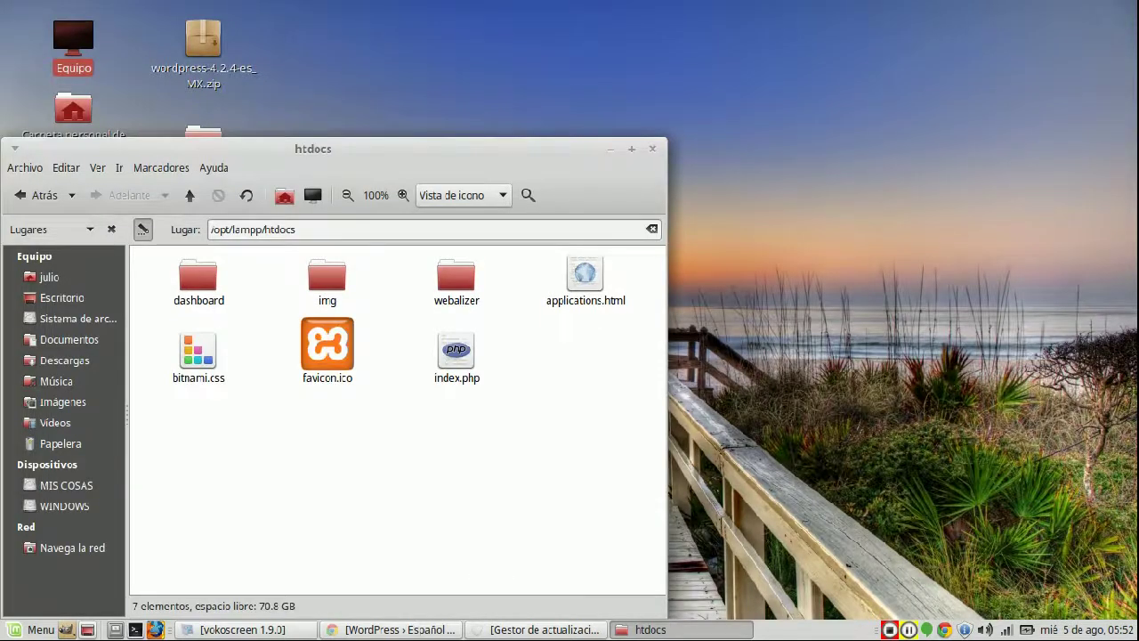
- Drag the wordpress folder into htdocs, dismiss the 'Permiso denegado' error, and launch Terminal
{"action": "left_click_drag", "start_coordinate": [333, 147], "coordinate": [774, 71]}
{"action": "left_click_drag", "start_coordinate": [203, 142], "coordinate": [744, 367]}
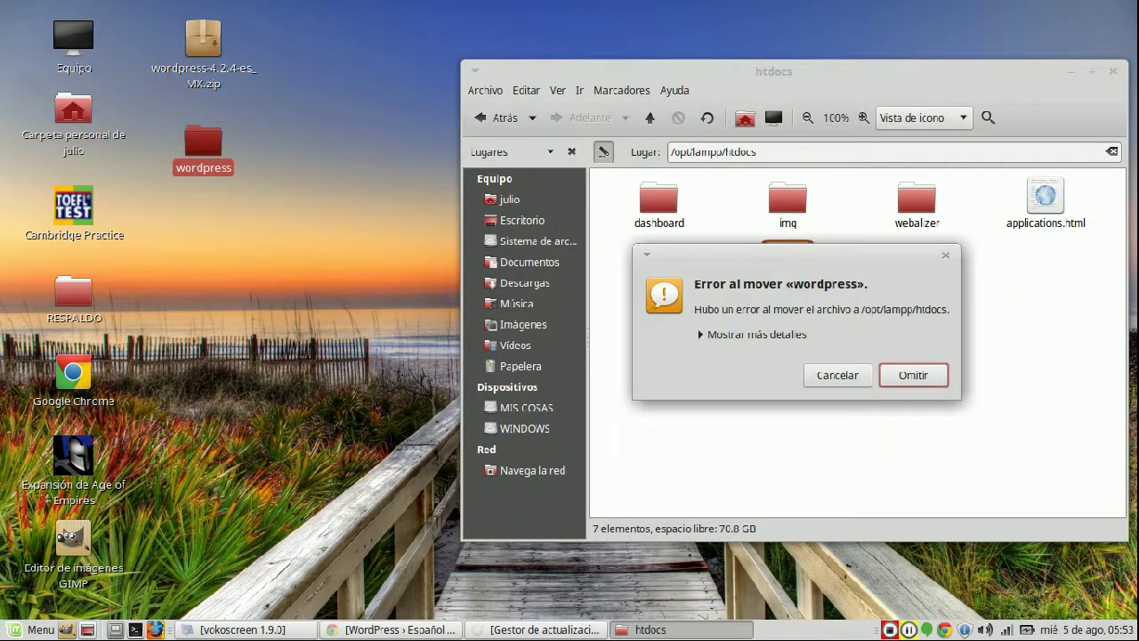
{"action": "key", "text": "alt+m"}
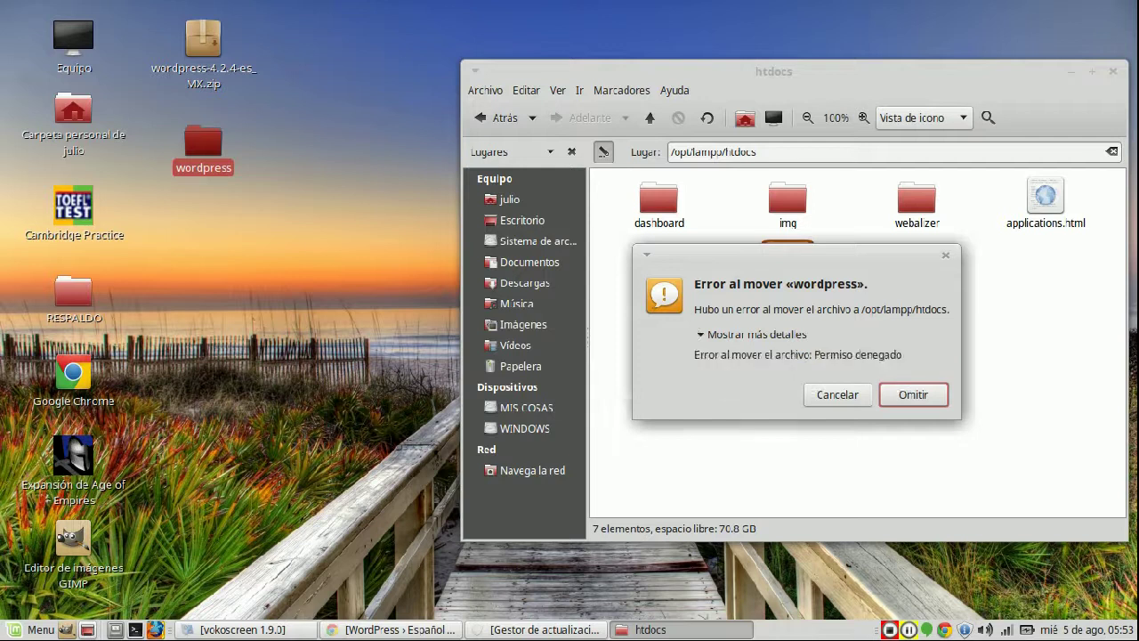
{"action": "key", "text": "Return"}
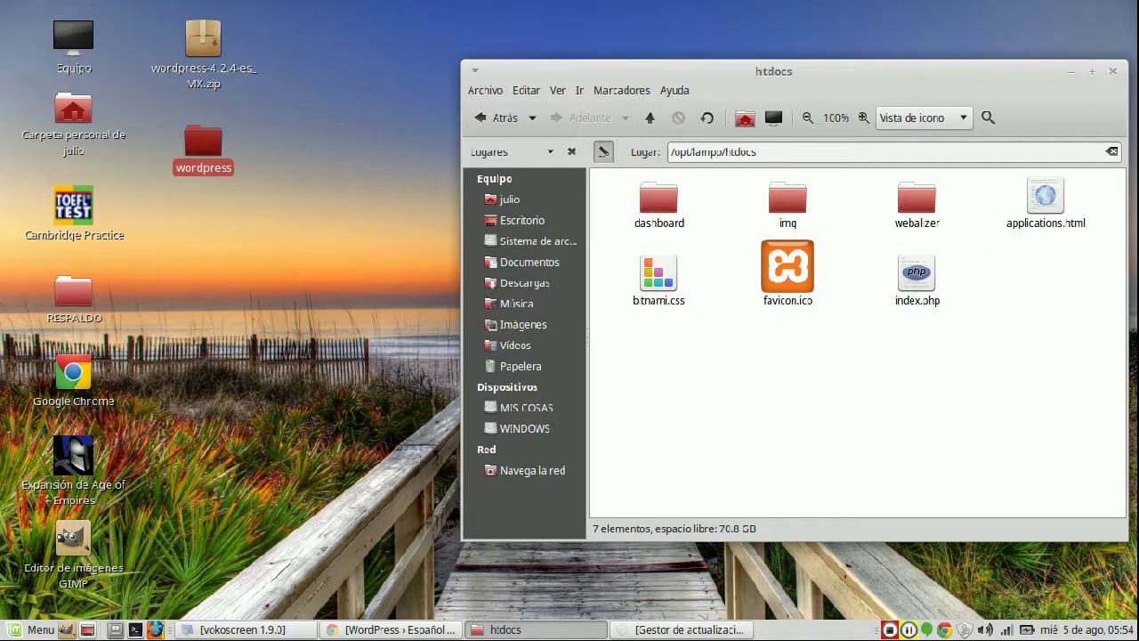
{"action": "left_click", "coordinate": [135, 629]}
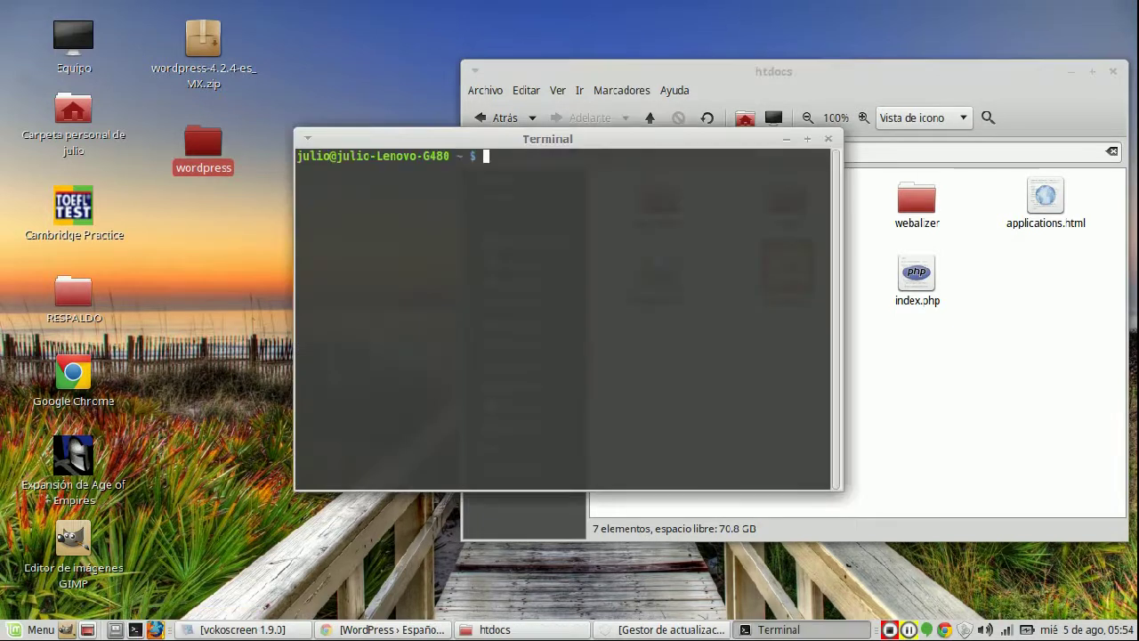
- Run sudo chmod -R 755 on /opt/lampp/htdocs with the sudo password
{"action": "right_click", "coordinate": [486, 213]}
{"action": "left_click", "coordinate": [521, 317]}
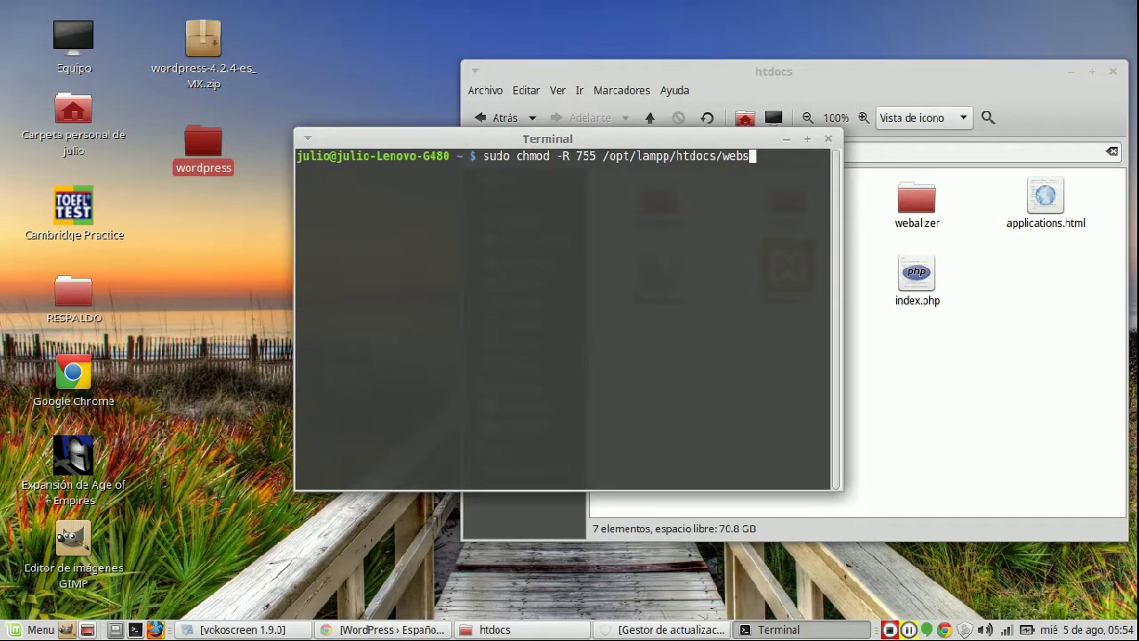
{"action": "left_click_drag", "start_coordinate": [548, 139], "coordinate": [463, 233]}
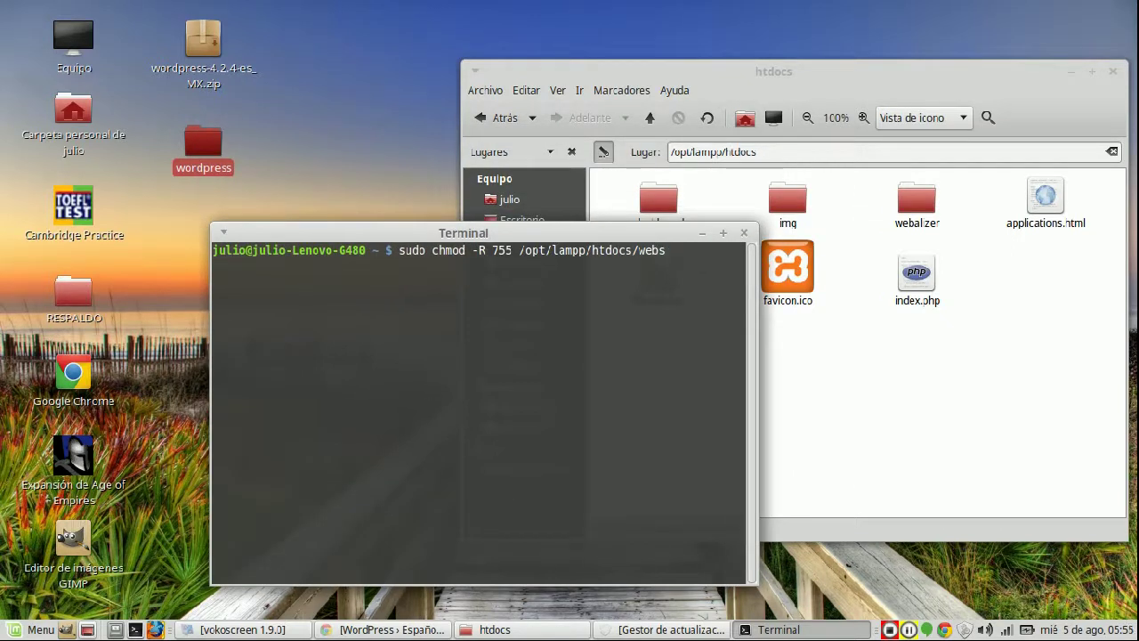
{"action": "key", "text": "BackSpace"}
{"action": "key", "text": "BackSpace"}
{"action": "key", "text": "BackSpace"}
{"action": "key", "text": "BackSpace"}
{"action": "key", "text": "BackSpace"}
{"action": "key", "text": "Return"}
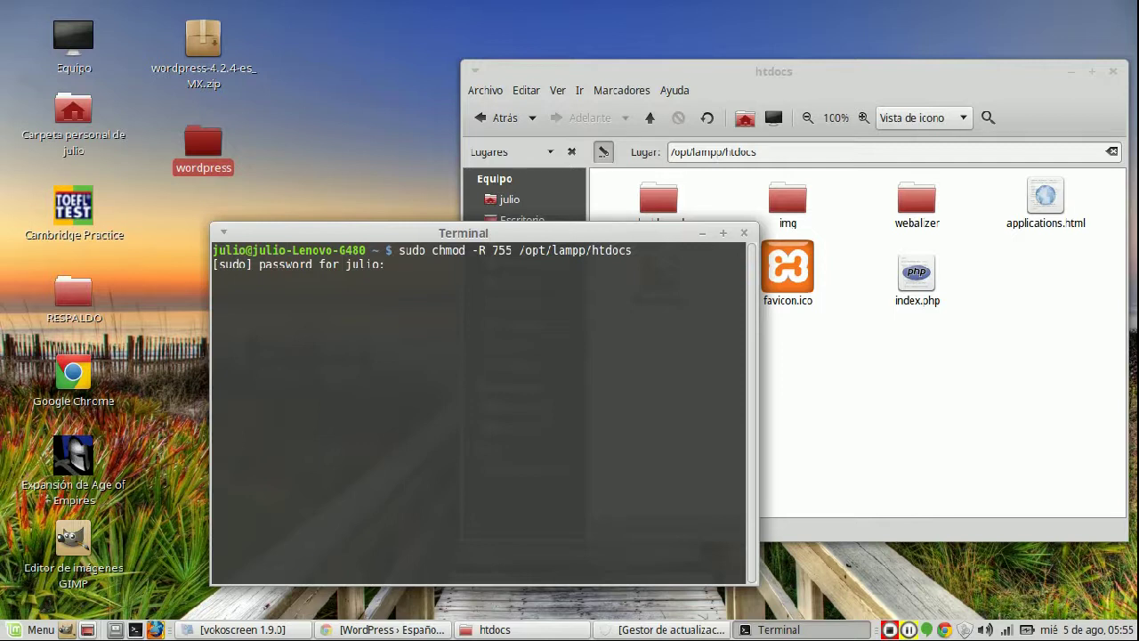
{"action": "key", "text": "Return"}
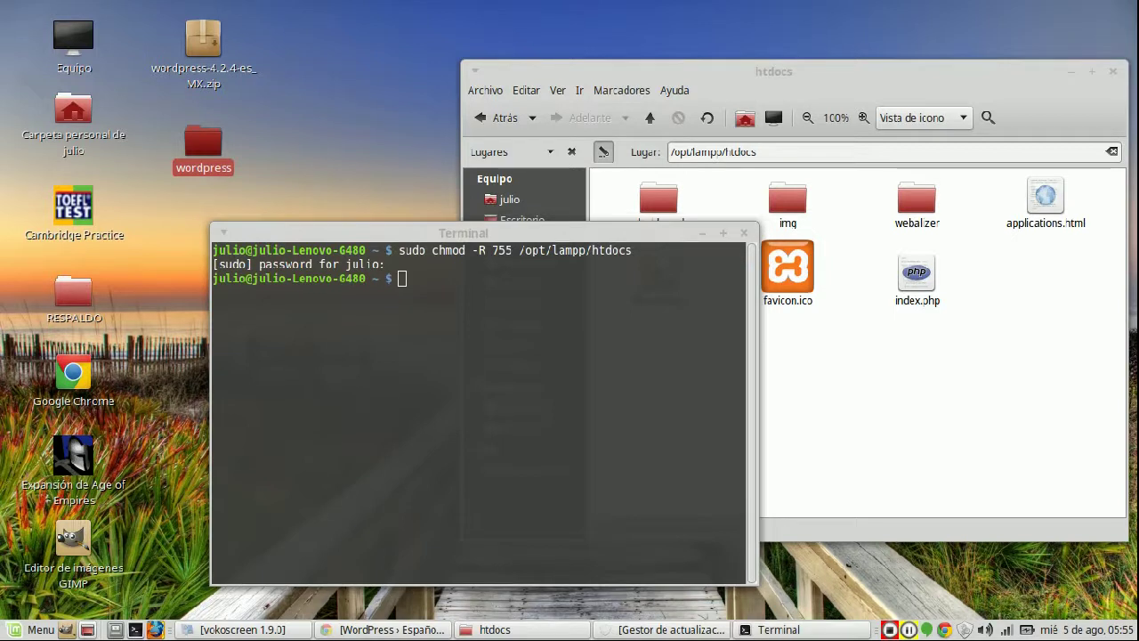
- Run sudo chown on /opt/lampp/htdocs with your own username as owner
{"action": "right_click", "coordinate": [439, 349]}
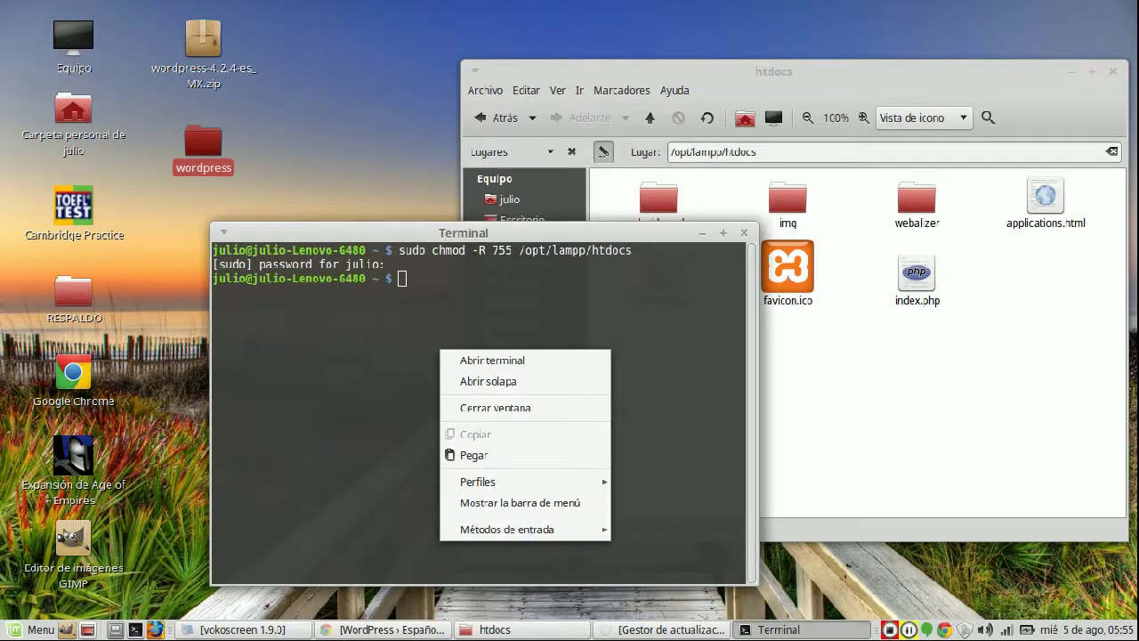
{"action": "left_click", "coordinate": [473, 455]}
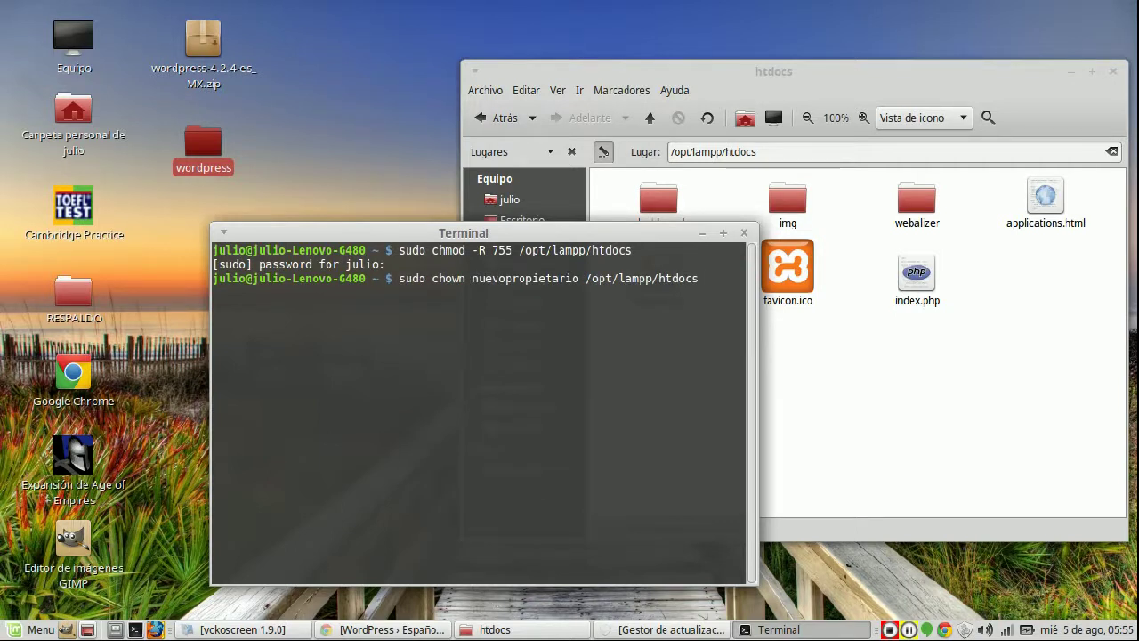
{"action": "key", "text": "Left"}
{"action": "key", "text": "Left"}
{"action": "key", "text": "Left"}
{"action": "key", "text": "Left"}
{"action": "key", "text": "Left"}
{"action": "key", "text": "Left"}
{"action": "key", "text": "Left"}
{"action": "key", "text": "Left"}
{"action": "key", "text": "Left"}
{"action": "key", "text": "Left"}
{"action": "key", "text": "Left"}
{"action": "key", "text": "Left"}
{"action": "key", "text": "Left"}
{"action": "key", "text": "Left"}
{"action": "key", "text": "Left"}
{"action": "key", "text": "Left"}
{"action": "key", "text": "Left"}
{"action": "key", "text": "BackSpace"}
{"action": "key", "text": "BackSpace"}
{"action": "key", "text": "BackSpace"}
{"action": "key", "text": "BackSpace"}
{"action": "key", "text": "BackSpace"}
{"action": "key", "text": "BackSpace"}
{"action": "key", "text": "BackSpace"}
{"action": "key", "text": "BackSpace"}
{"action": "key", "text": "BackSpace"}
{"action": "key", "text": "BackSpace"}
{"action": "key", "text": "BackSpace"}
{"action": "key", "text": "BackSpace"}
{"action": "key", "text": "BackSpace"}
{"action": "key", "text": "BackSpace"}
{"action": "key", "text": "BackSpace"}
{"action": "key", "text": "BackSpace"}
{"action": "key", "text": "BackSpace"}
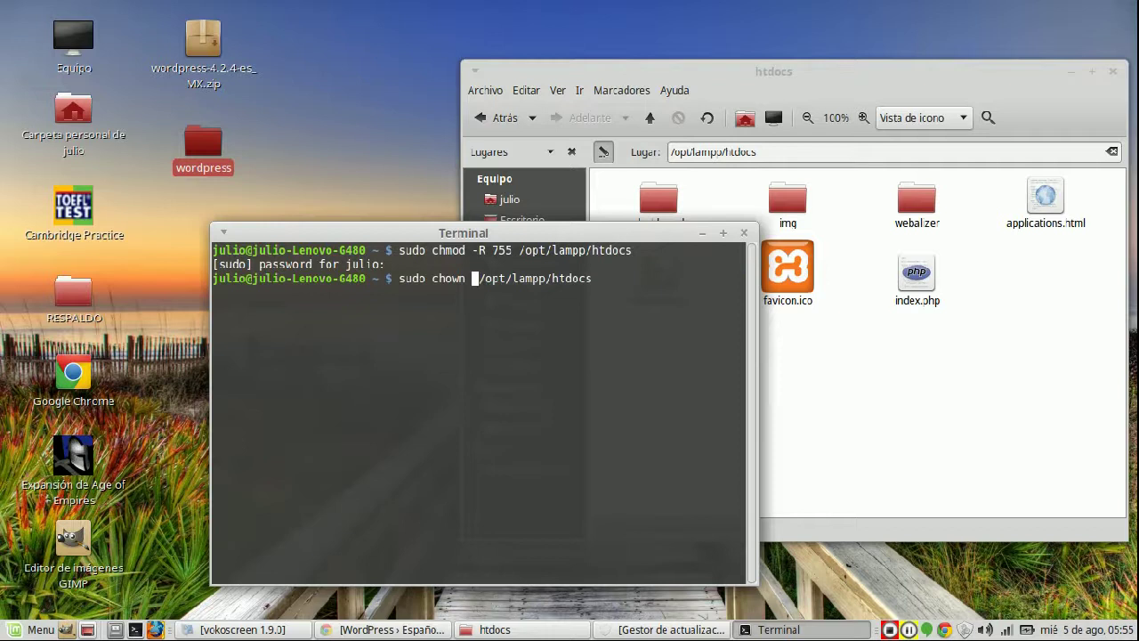
{"action": "double_click", "coordinate": [363, 264]}
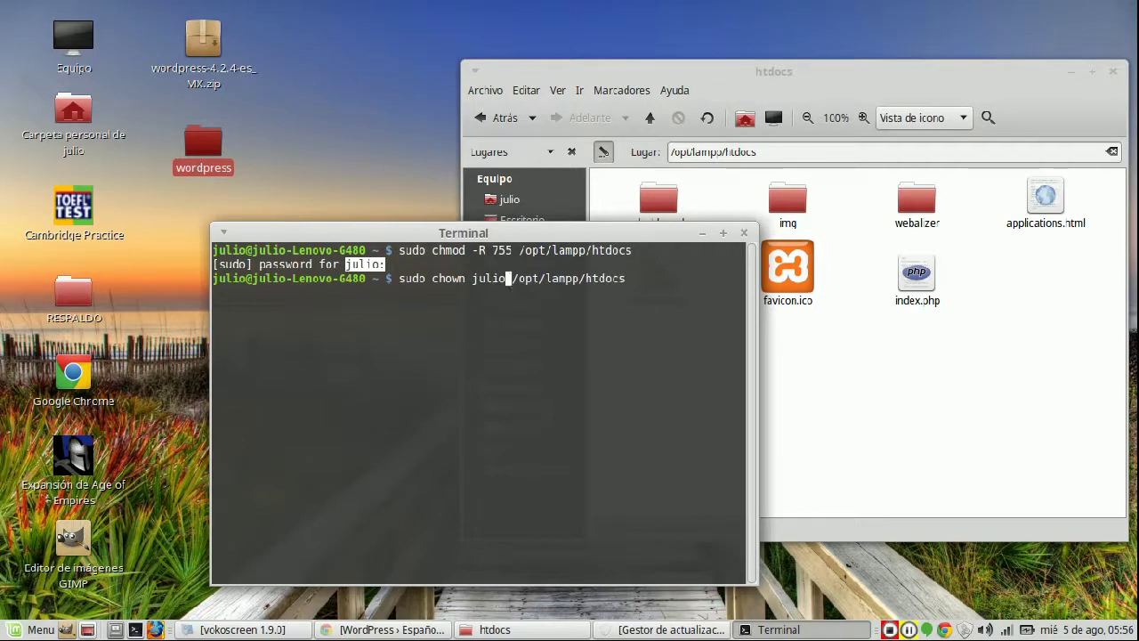
{"action": "key", "text": "Return"}
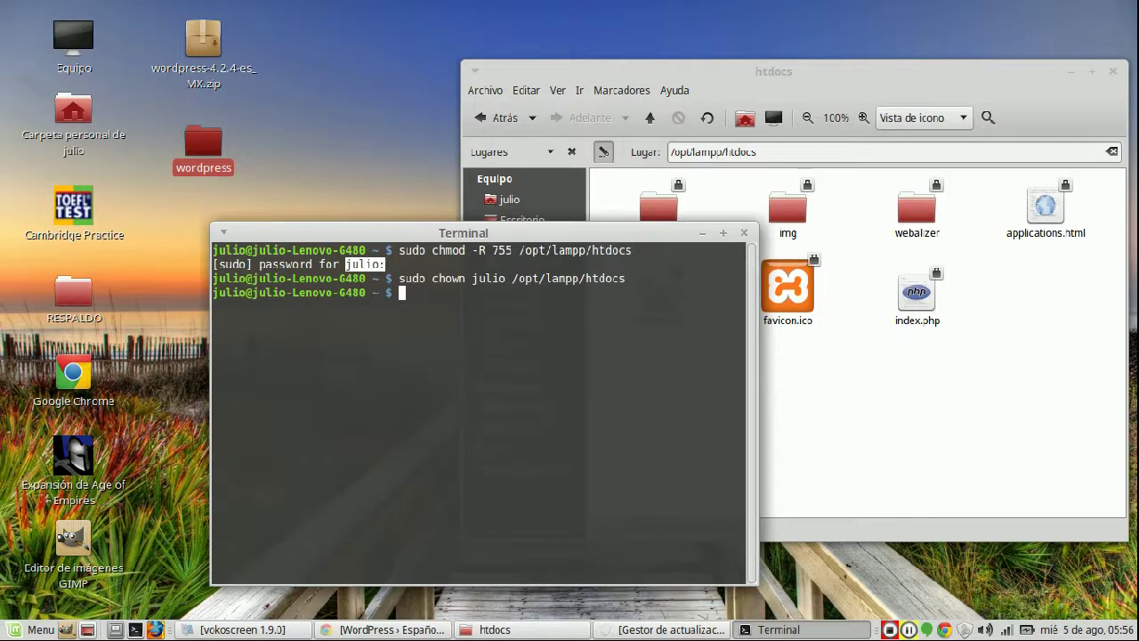
{"action": "left_click_drag", "start_coordinate": [463, 232], "coordinate": [535, 371]}
- Move the desktop wordpress folder into /opt/lampp/htdocs and bring Chrome back
{"action": "left_click_drag", "start_coordinate": [203, 142], "coordinate": [1000, 382]}
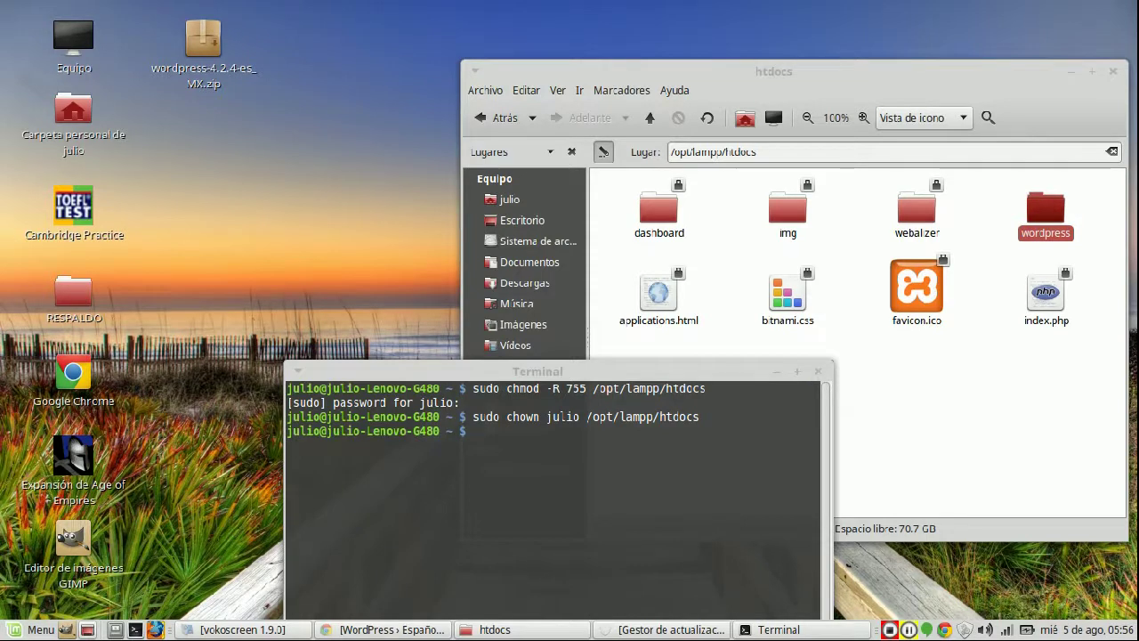
{"action": "left_click", "coordinate": [383, 629]}
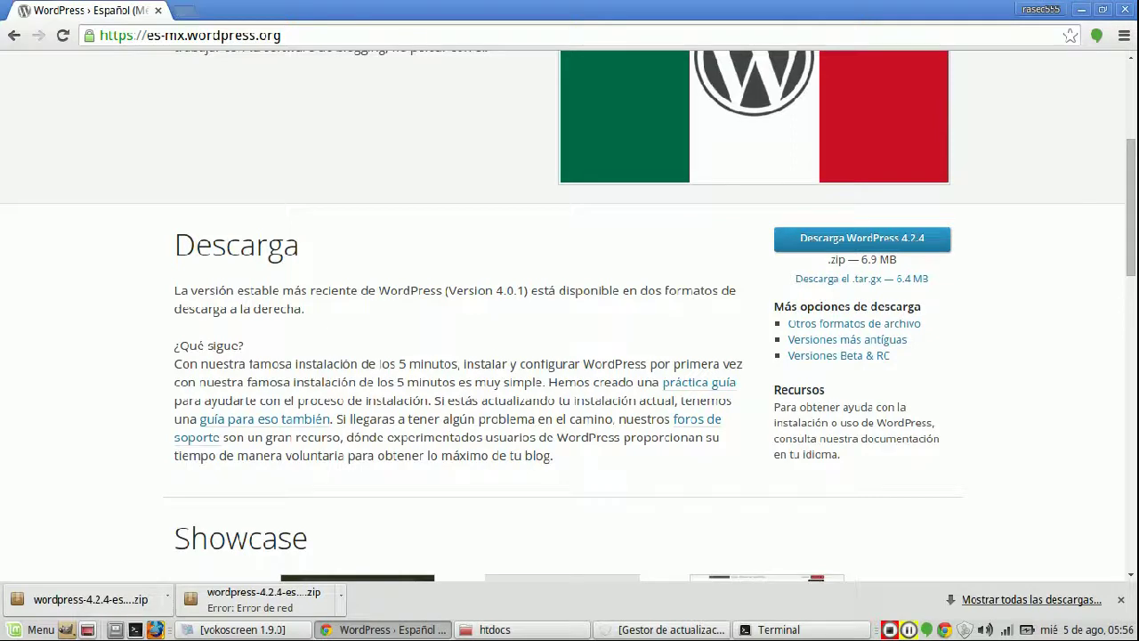
- Load localhost/wordpress in a new Chrome tab, which fails with ERR_CONNECTION_REFUSED
{"action": "key", "text": "ctrl+t"}
{"action": "type", "text": "localhost"}
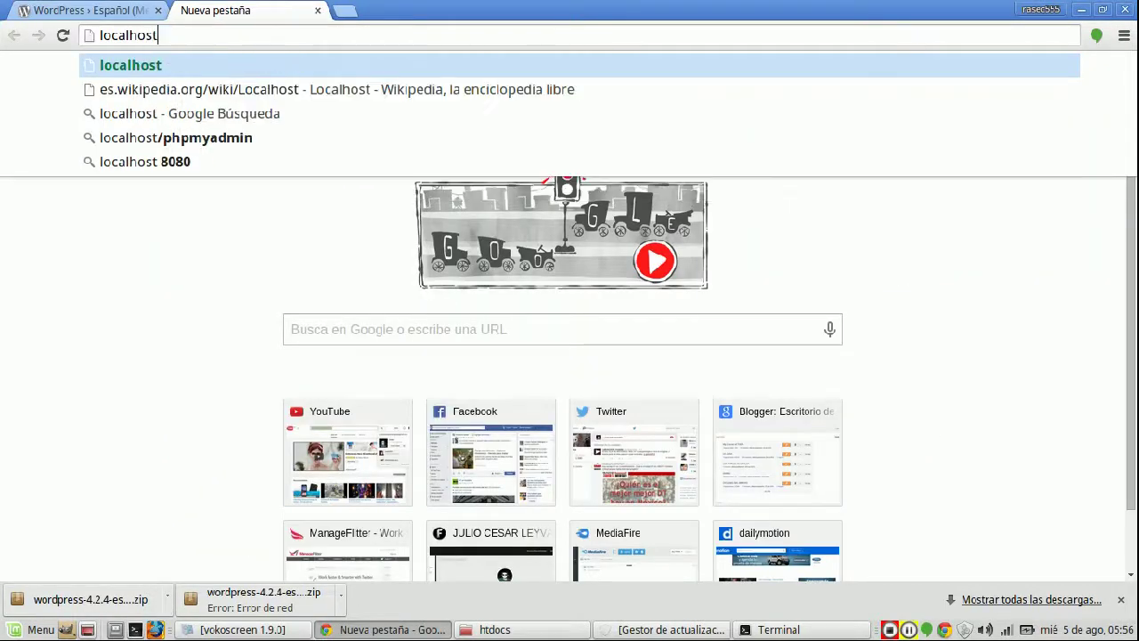
{"action": "type", "text": "/"}
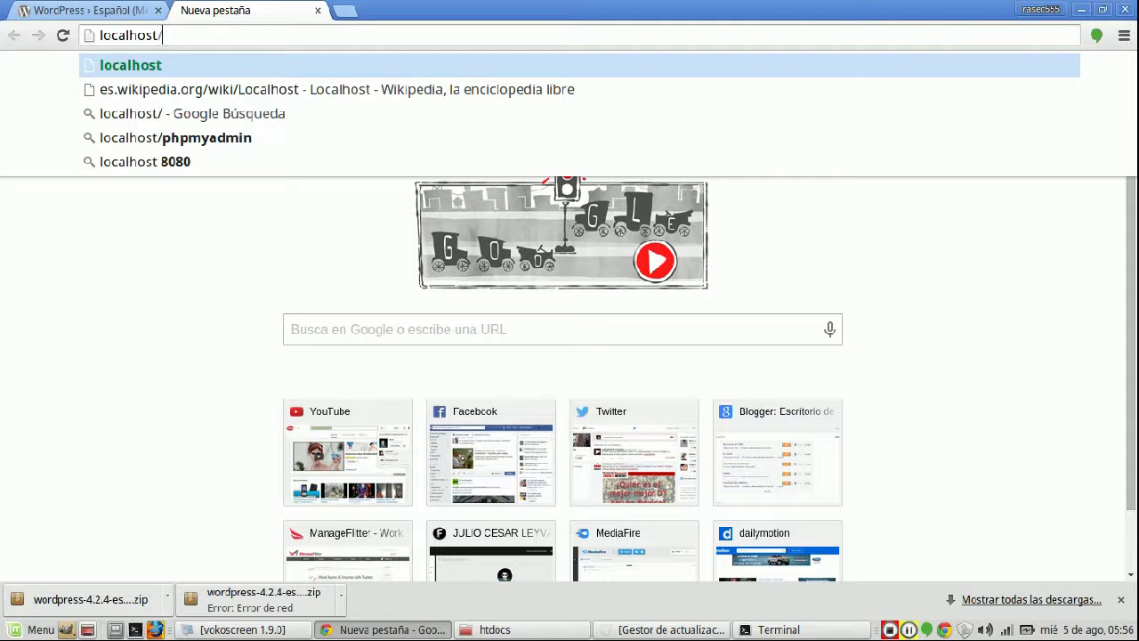
{"action": "type", "text": "word"}
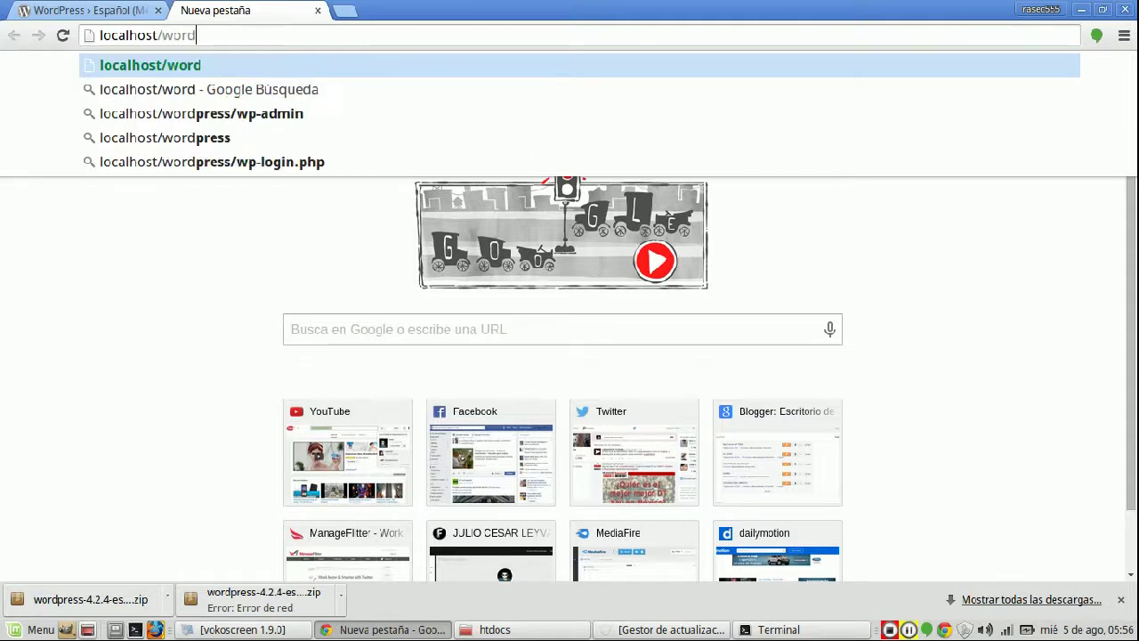
{"action": "type", "text": "press"}
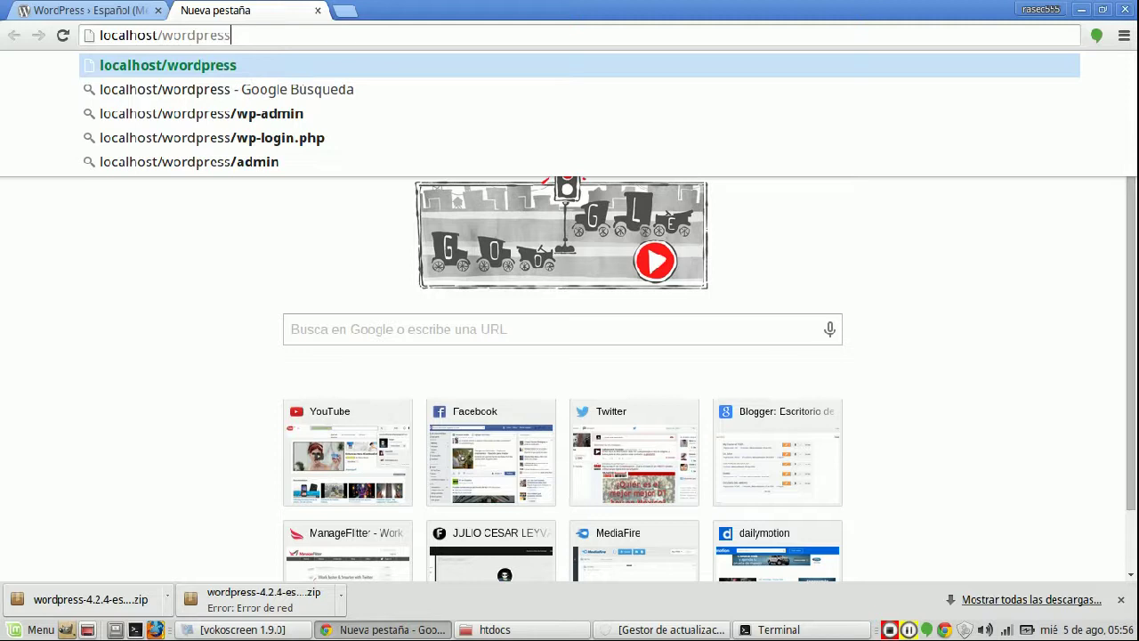
{"action": "key", "text": "Return"}
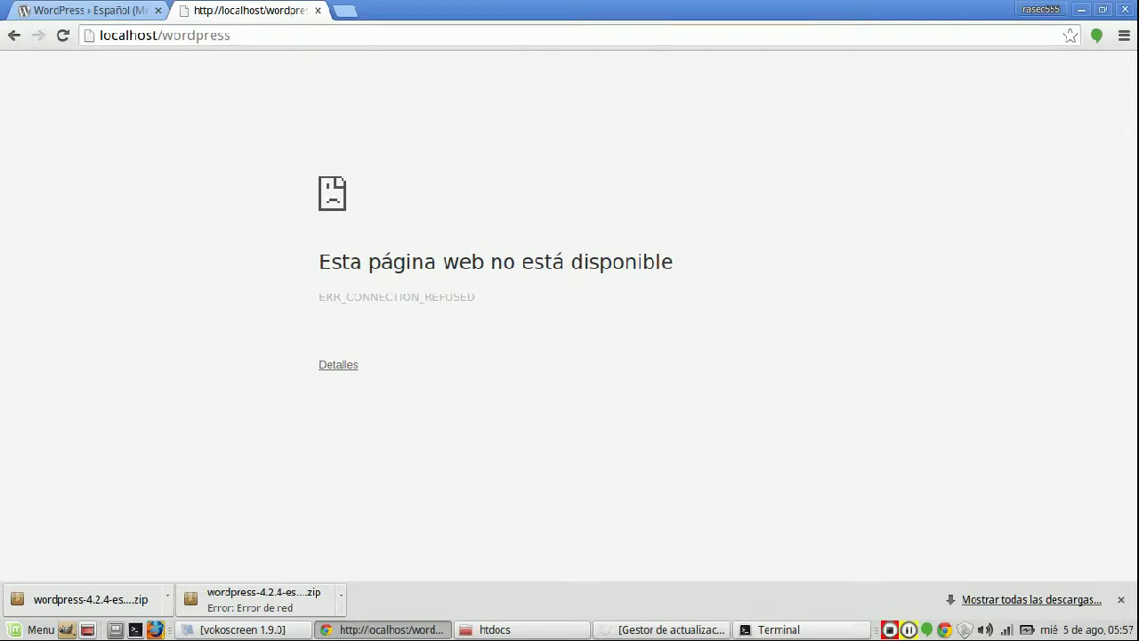
{"action": "key", "text": "alt+Tab"}
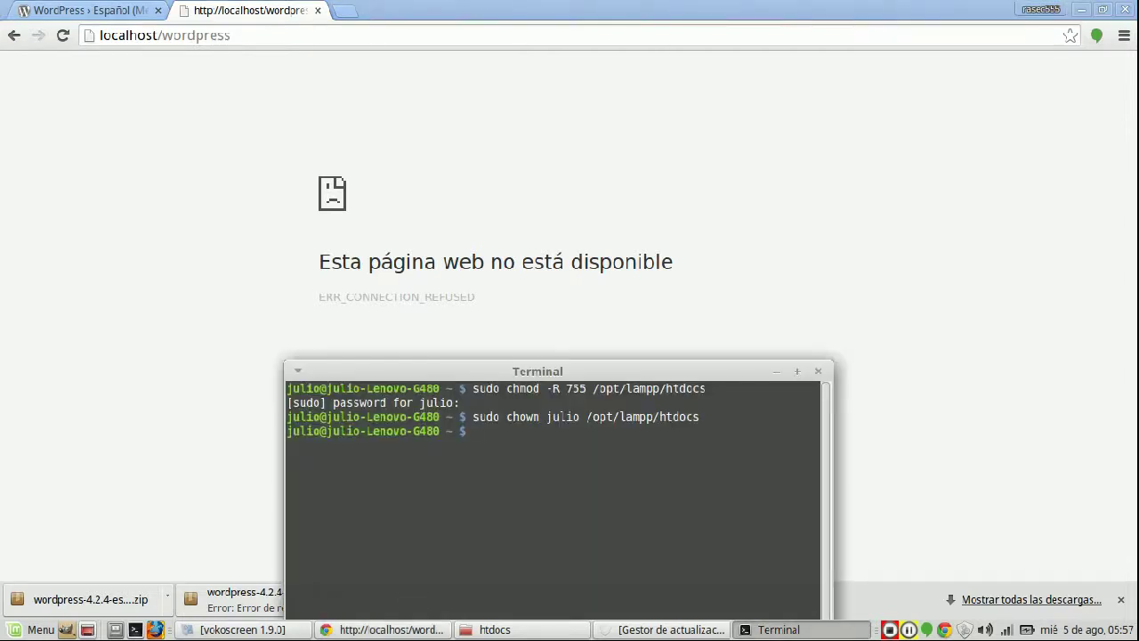
- Navigate up from the home folder to the filesystem root with cd and ls
{"action": "type", "text": "ls"}
{"action": "key", "text": "Return"}
{"action": "type", "text": "cd .."}
{"action": "key", "text": "Return"}
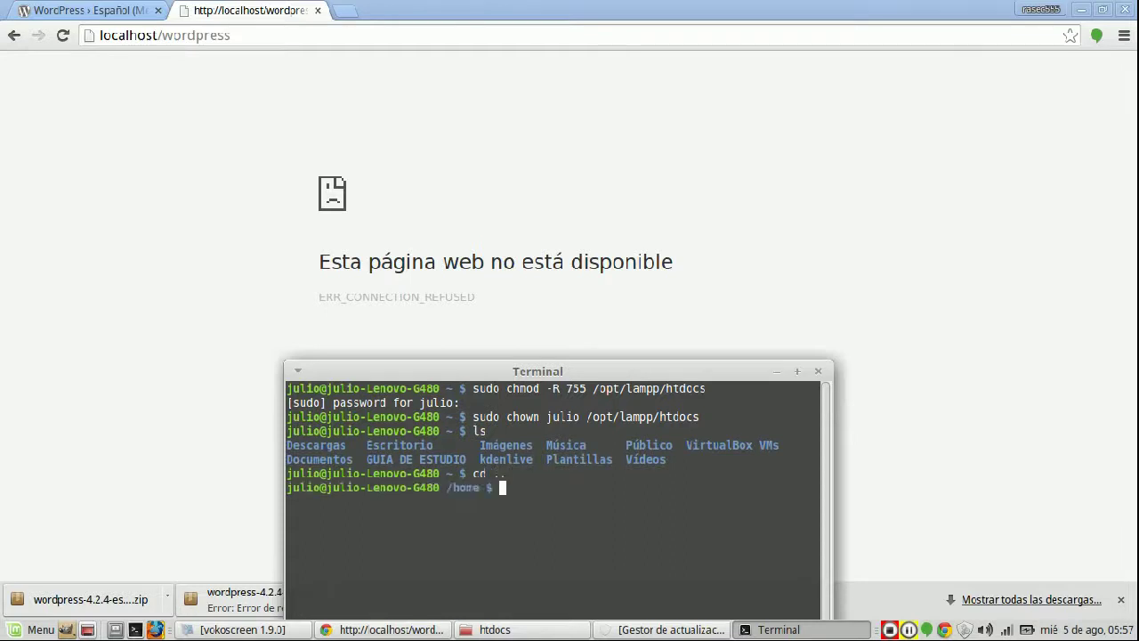
{"action": "type", "text": "ls"}
{"action": "key", "text": "Return"}
{"action": "type", "text": "cd"}
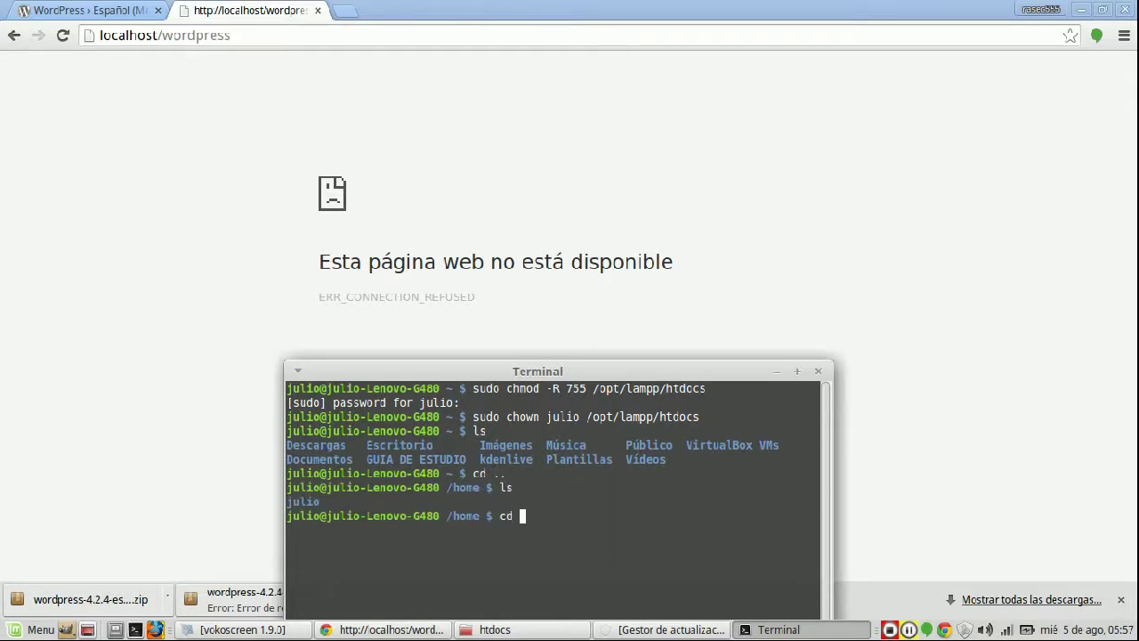
{"action": "key", "text": "Return"}
{"action": "type", "text": "cd"}
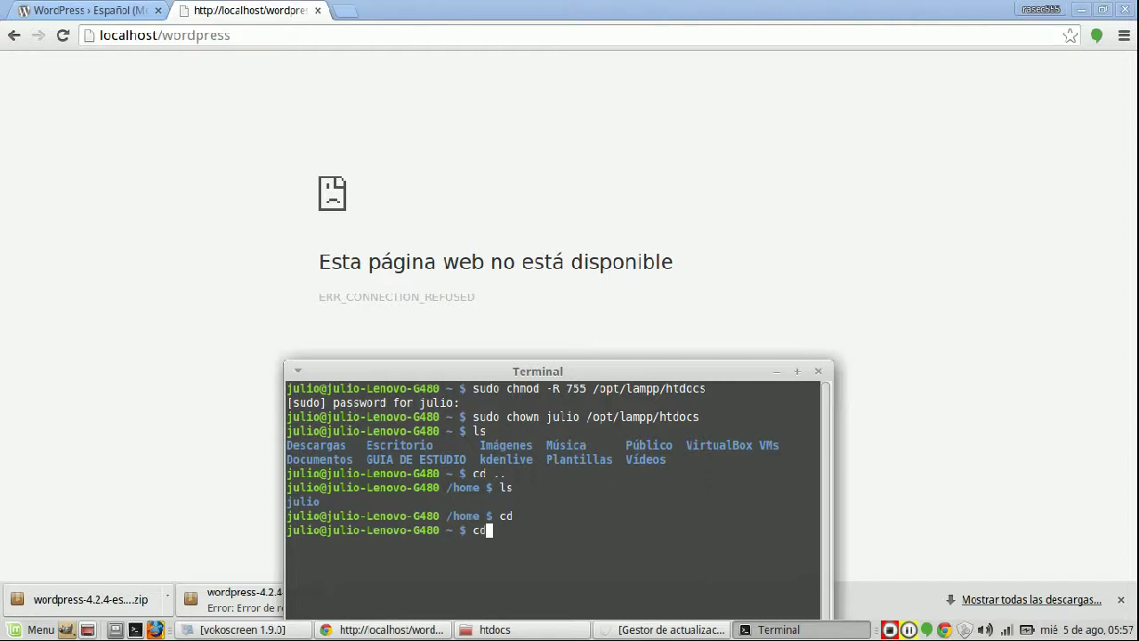
{"action": "type", "text": " .."}
{"action": "key", "text": "Return"}
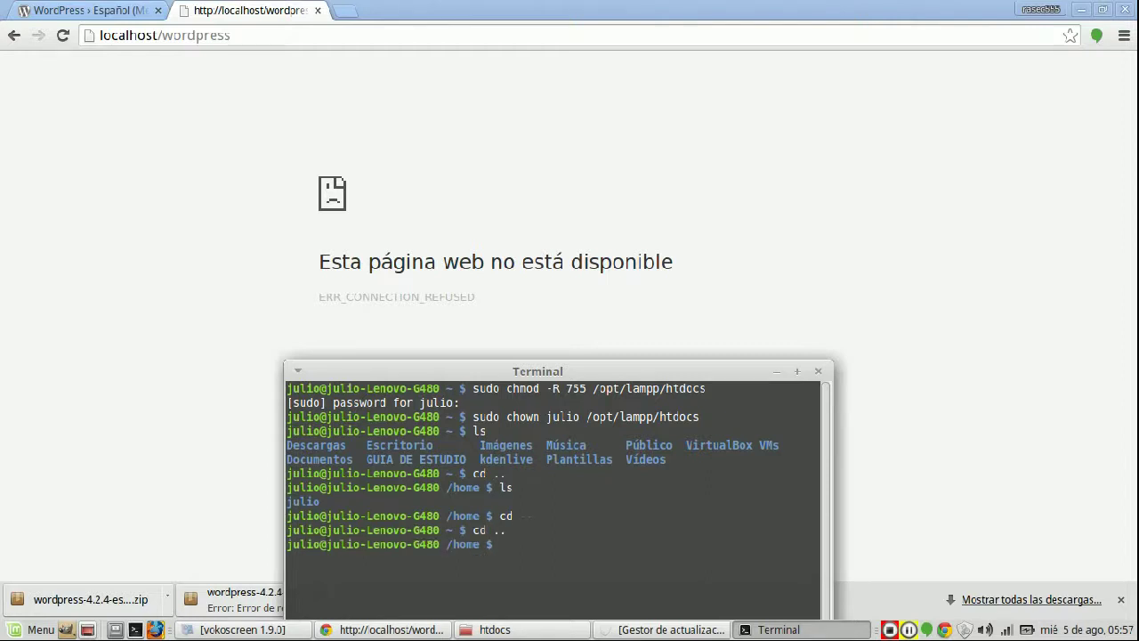
{"action": "type", "text": "ls"}
{"action": "key", "text": "Return"}
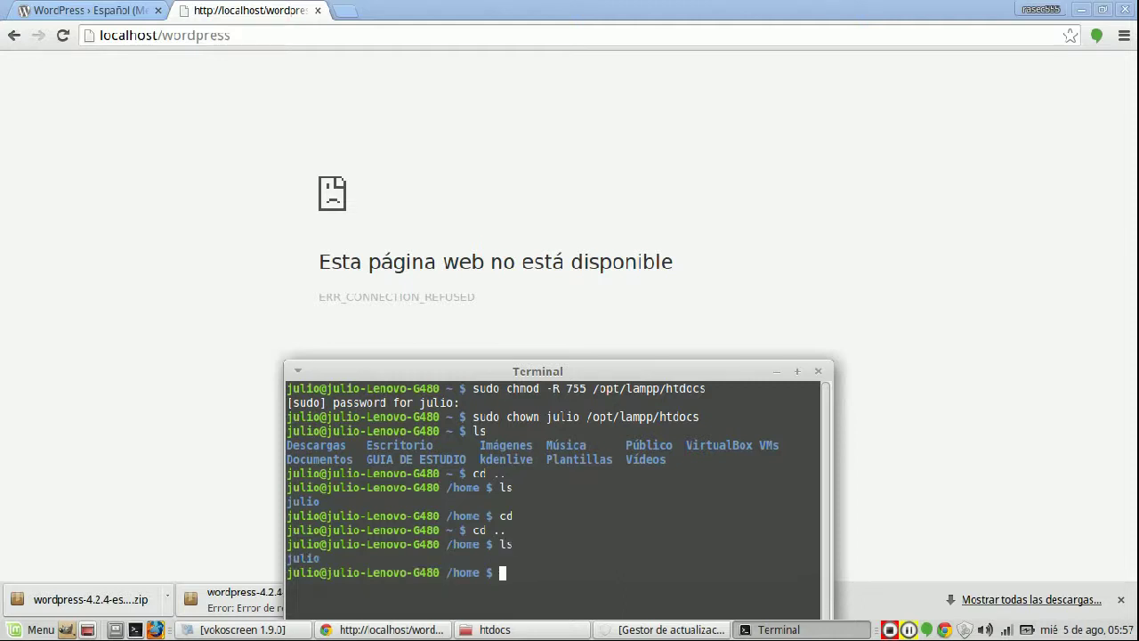
{"action": "type", "text": "cd .."}
{"action": "key", "text": "Return"}
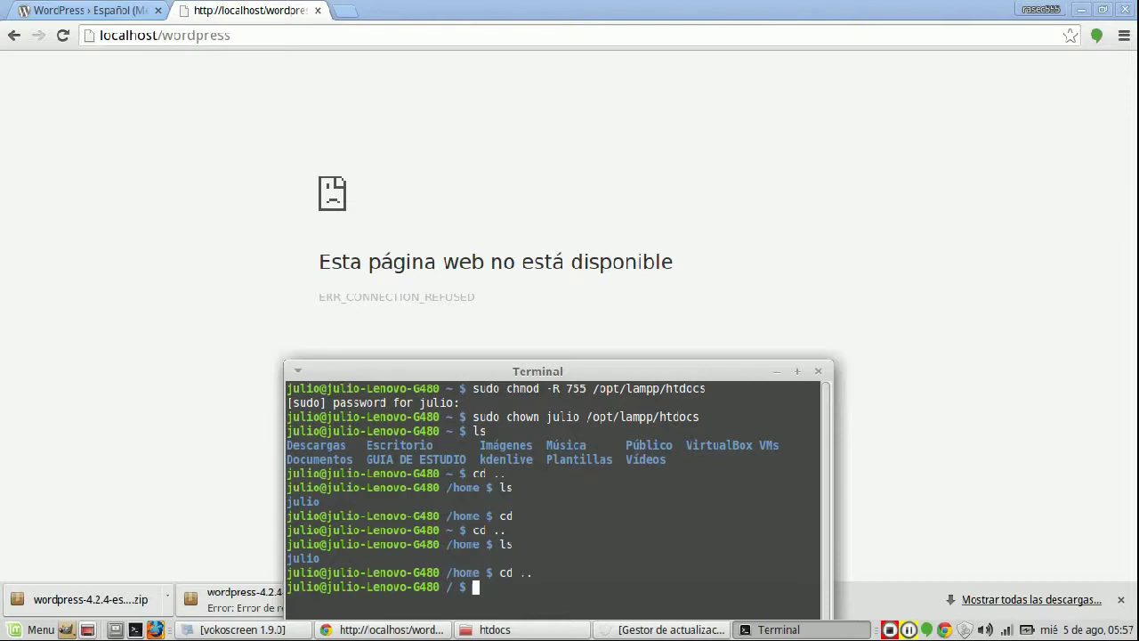
- Change into /opt/lampp and list its contents
{"action": "type", "text": "cd \\opt"}
{"action": "key", "text": "Return"}
{"action": "type", "text": "ls"}
{"action": "key", "text": "Return"}
{"action": "left_click_drag", "start_coordinate": [538, 371], "coordinate": [530, 185]}
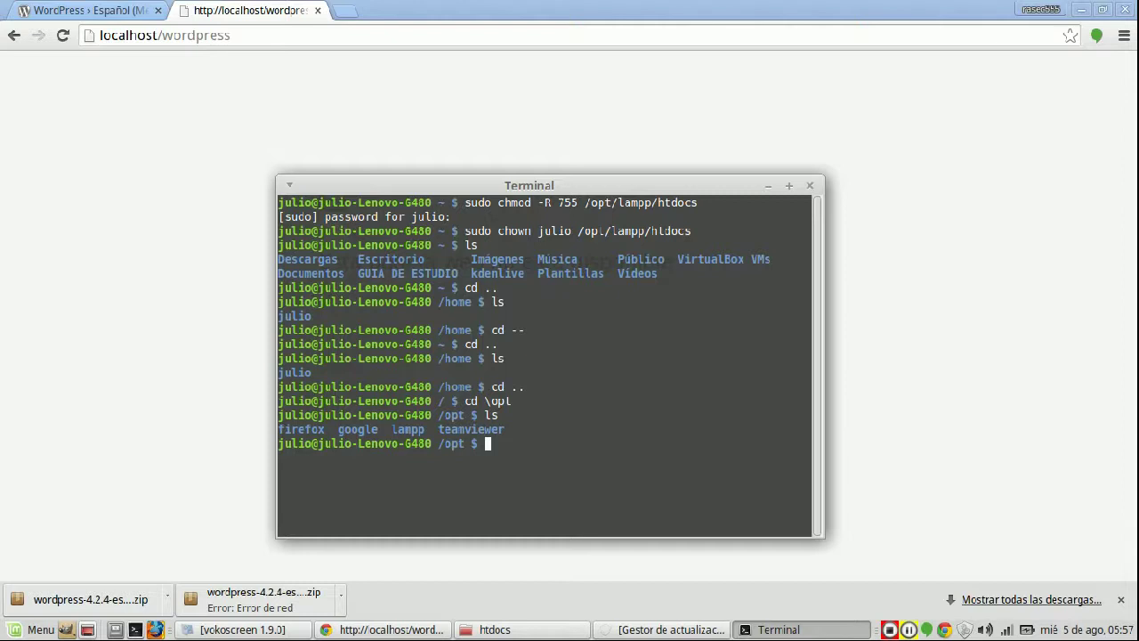
{"action": "type", "text": "ls"}
{"action": "key", "text": "Return"}
{"action": "type", "text": "cd lampp"}
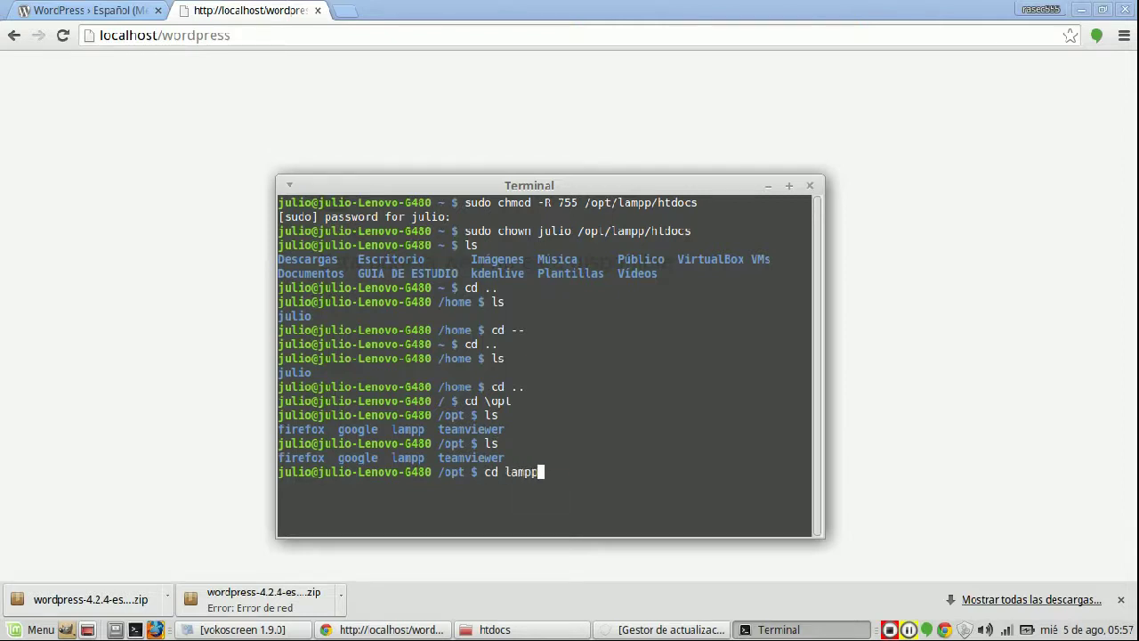
{"action": "key", "text": "Return"}
{"action": "type", "text": "ls"}
{"action": "key", "text": "Return"}
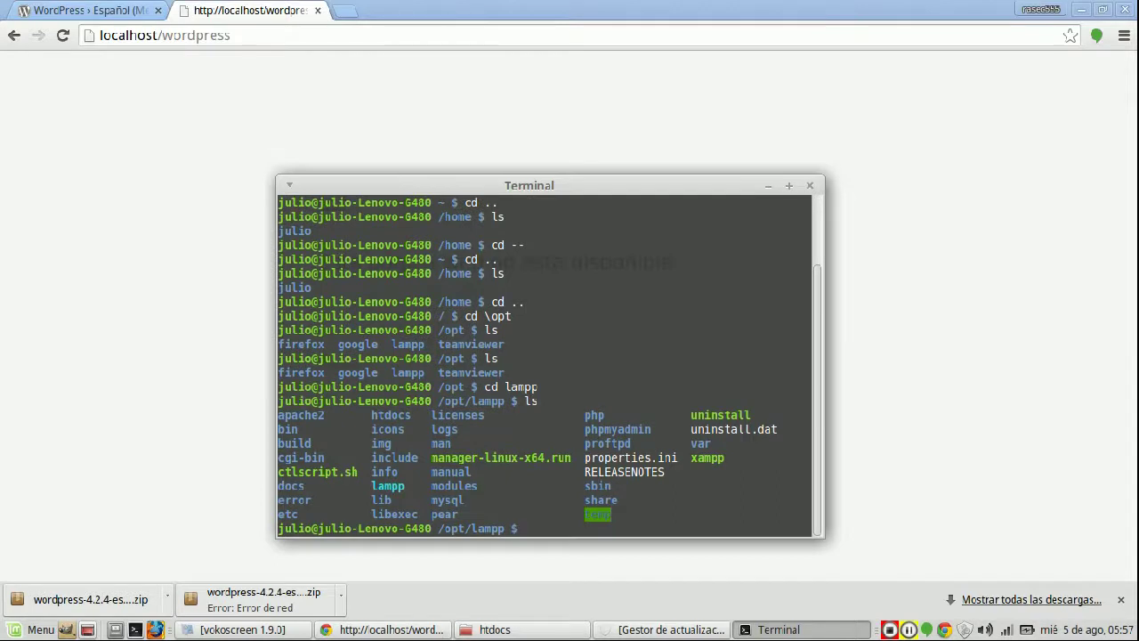
- Launch the XAMPP manager with sudo ./manager-linux-x64.run
{"action": "type", "text": "ls"}
{"action": "key", "text": "Up"}
{"action": "key", "text": "Up"}
{"action": "key", "text": "Up"}
{"action": "key", "text": "Up"}
{"action": "key", "text": "Up"}
{"action": "key", "text": "Up"}
{"action": "key", "text": "Up"}
{"action": "key", "text": "Up"}
{"action": "key", "text": "Up"}
{"action": "key", "text": "Up"}
{"action": "key", "text": "Up"}
{"action": "key", "text": "Up"}
{"action": "key", "text": "Up"}
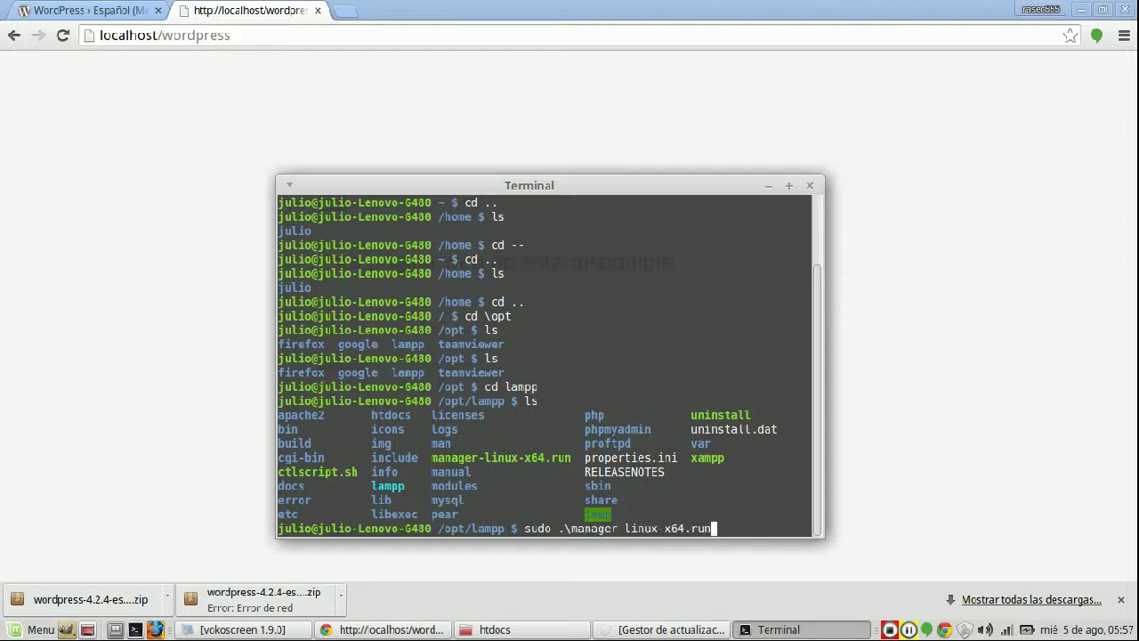
{"action": "key", "text": "Return"}
{"action": "key", "text": "Up"}
{"action": "key", "text": "Up"}
{"action": "key", "text": "Up"}
{"action": "key", "text": "Up"}
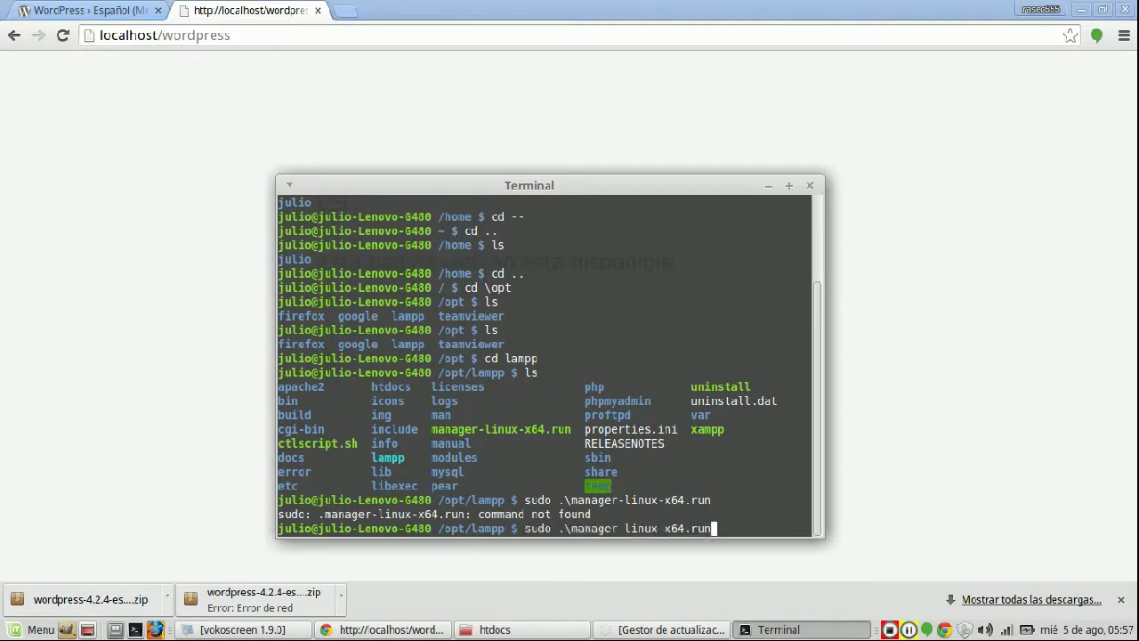
{"action": "key", "text": "BackSpace"}
{"action": "key", "text": "BackSpace"}
{"action": "key", "text": "BackSpace"}
{"action": "key", "text": "BackSpace"}
{"action": "key", "text": "BackSpace"}
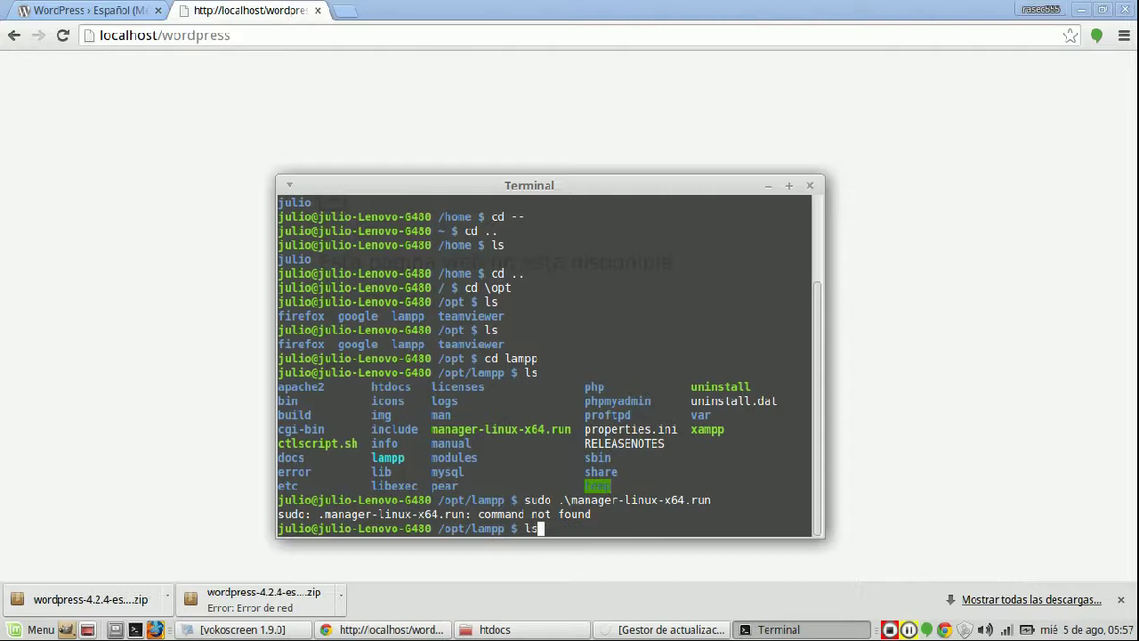
{"action": "type", "text": ".."}
{"action": "key", "text": "Up"}
{"action": "key", "text": "Up"}
{"action": "key", "text": "Up"}
{"action": "key", "text": "Up"}
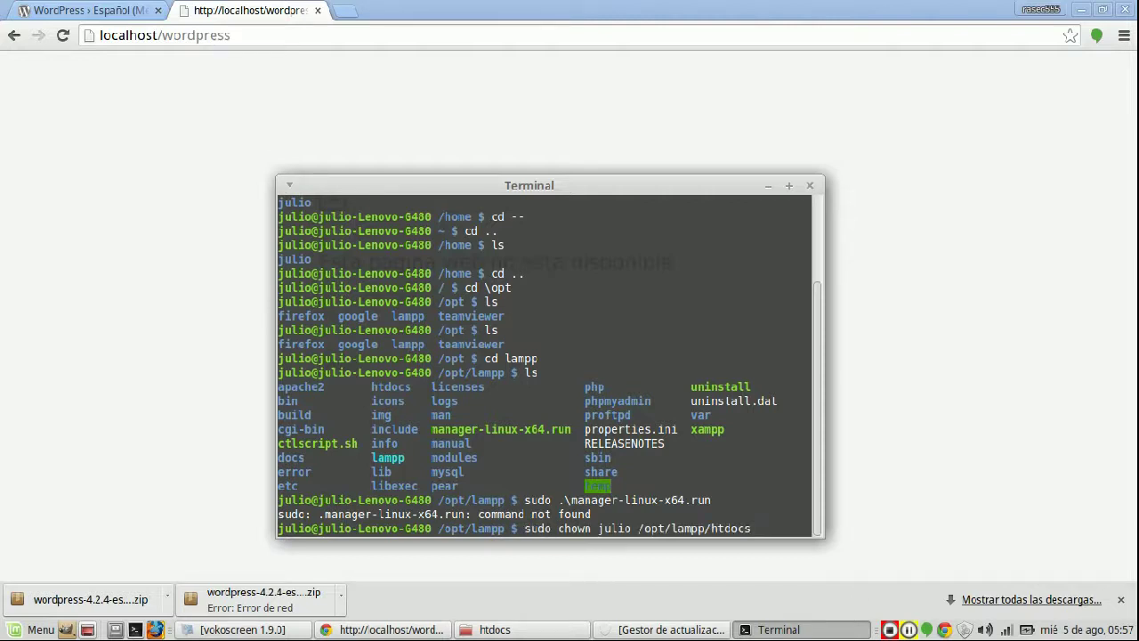
{"action": "key", "text": "Up"}
{"action": "key", "text": "Up"}
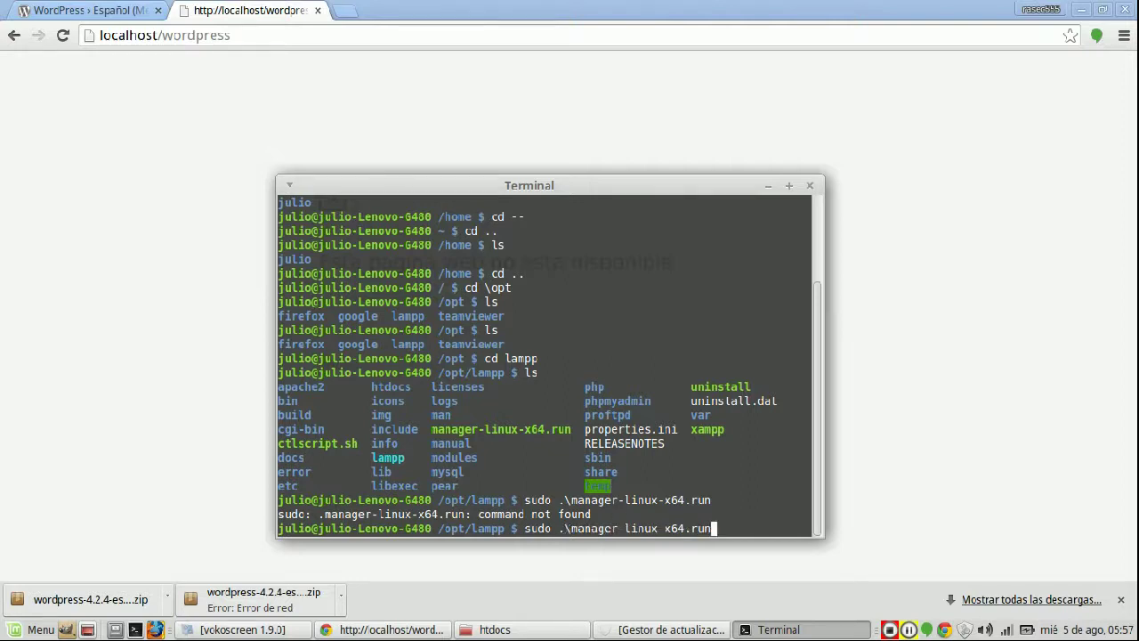
{"action": "key", "text": "Up"}
{"action": "key", "text": "Return"}
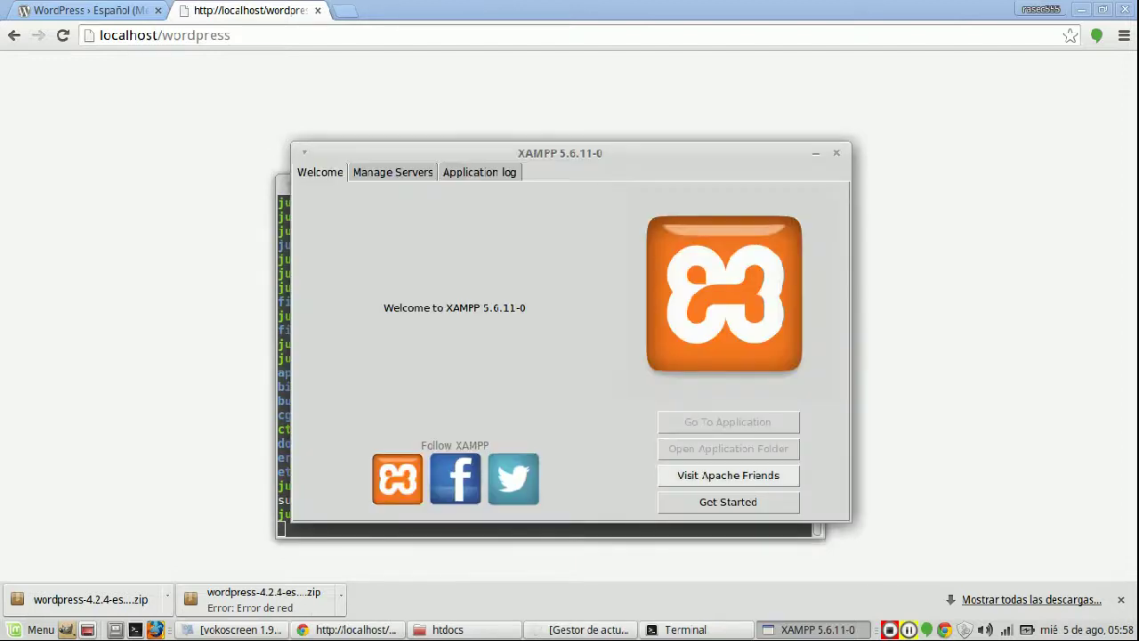
- Start MySQL Database and Apache Web Server in XAMPP, then reload localhost/wordpress in Chrome
{"action": "left_click", "coordinate": [393, 171]}
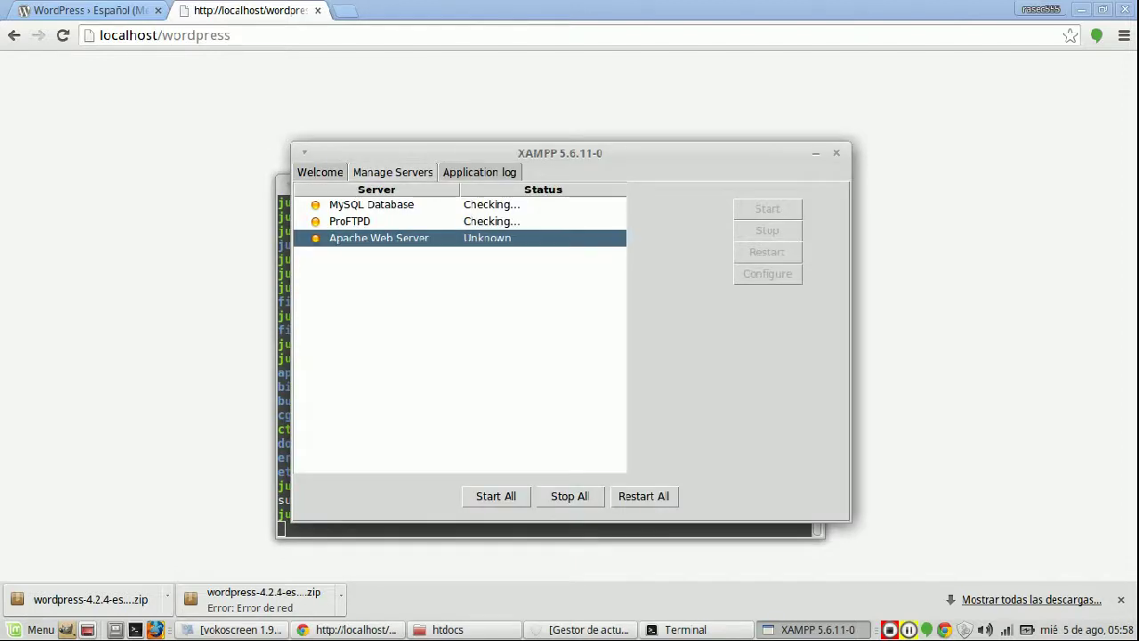
{"action": "left_click", "coordinate": [767, 208]}
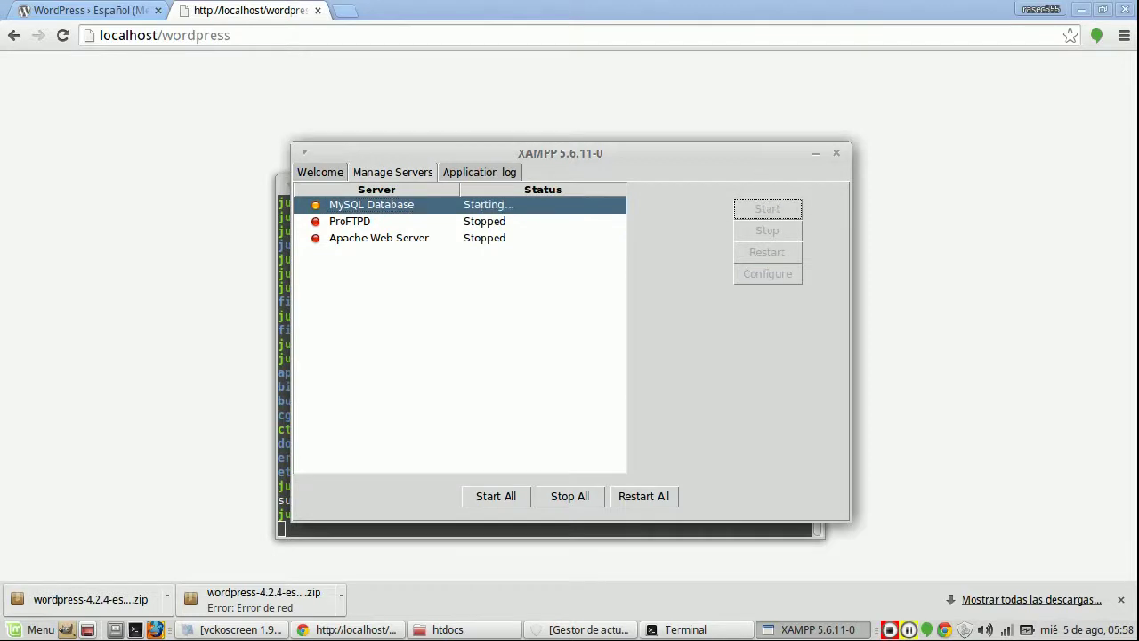
{"action": "left_click", "coordinate": [379, 237]}
{"action": "left_click", "coordinate": [767, 208]}
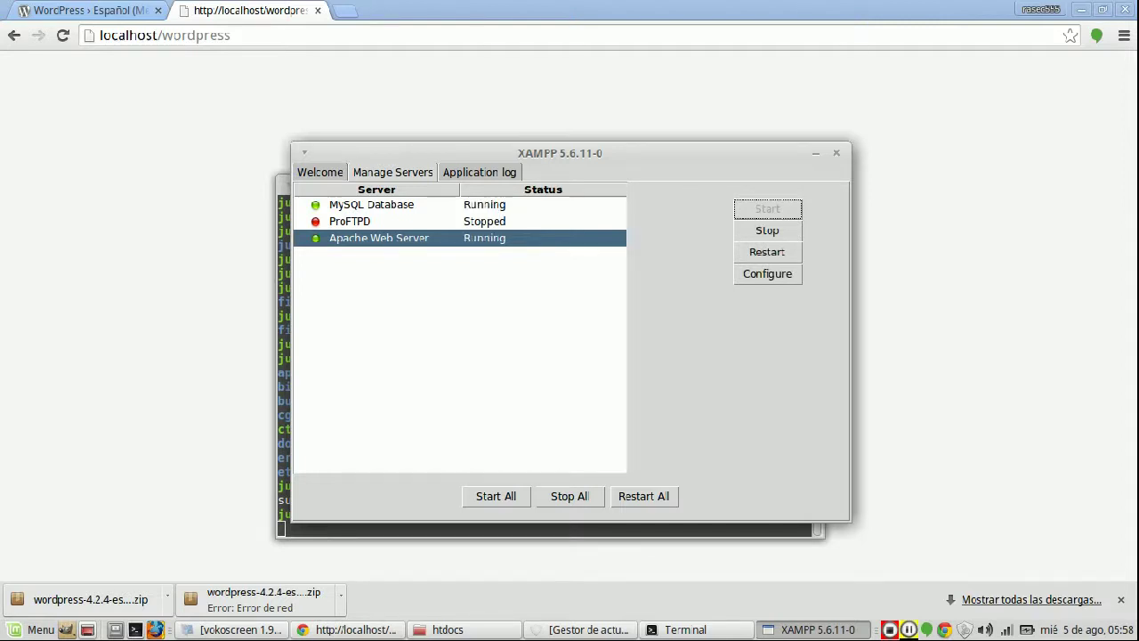
{"action": "key", "text": "alt+Tab"}
{"action": "key", "text": "Return"}
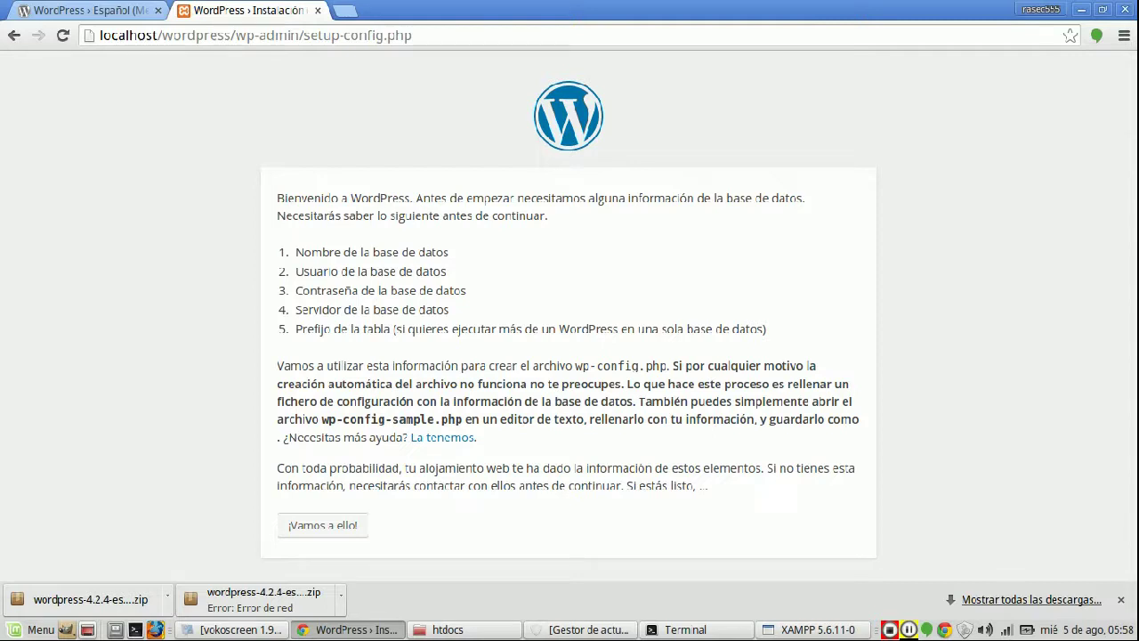
- Submit the WordPress database form with your own MySQL username and an empty Contraseña
{"action": "left_click", "coordinate": [322, 525]}
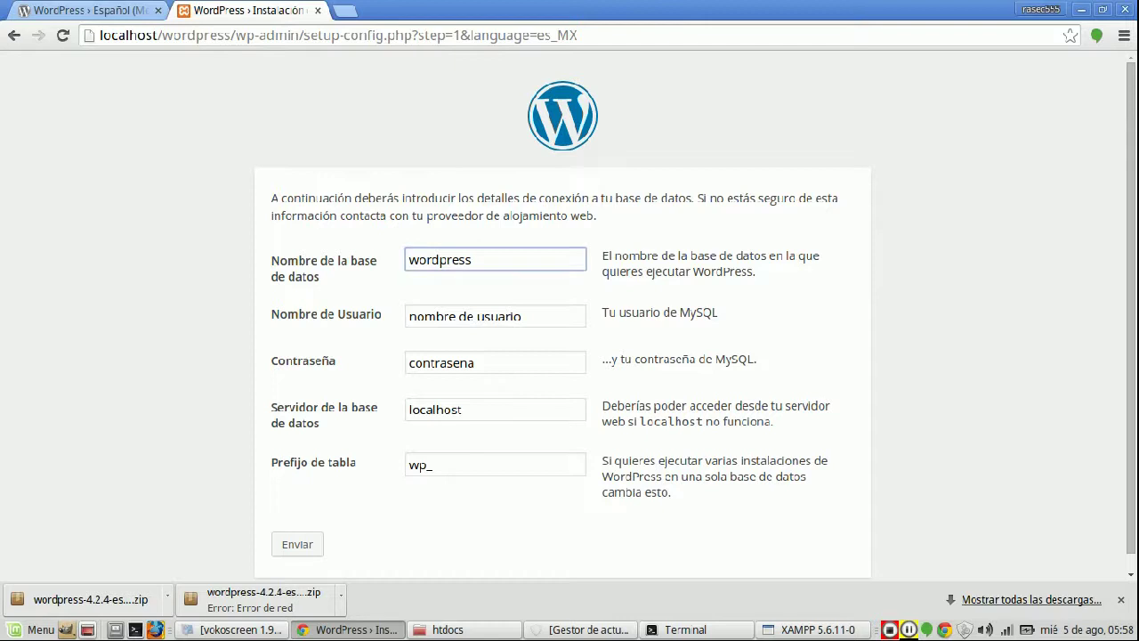
{"action": "left_click", "coordinate": [522, 316]}
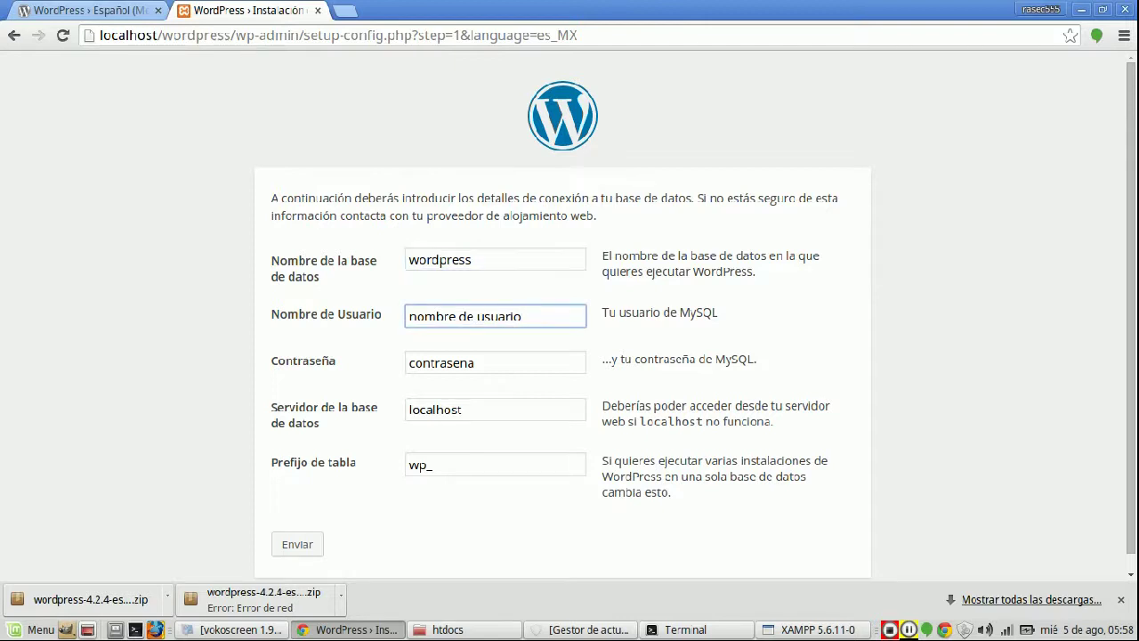
{"action": "key", "text": "ctrl+a"}
{"action": "key", "text": "BackSpace"}
{"action": "type", "text": "julo"}
{"action": "key", "text": "BackSpace"}
{"action": "key", "text": "BackSpace"}
{"action": "type", "text": "lio"}
{"action": "key", "text": "Tab"}
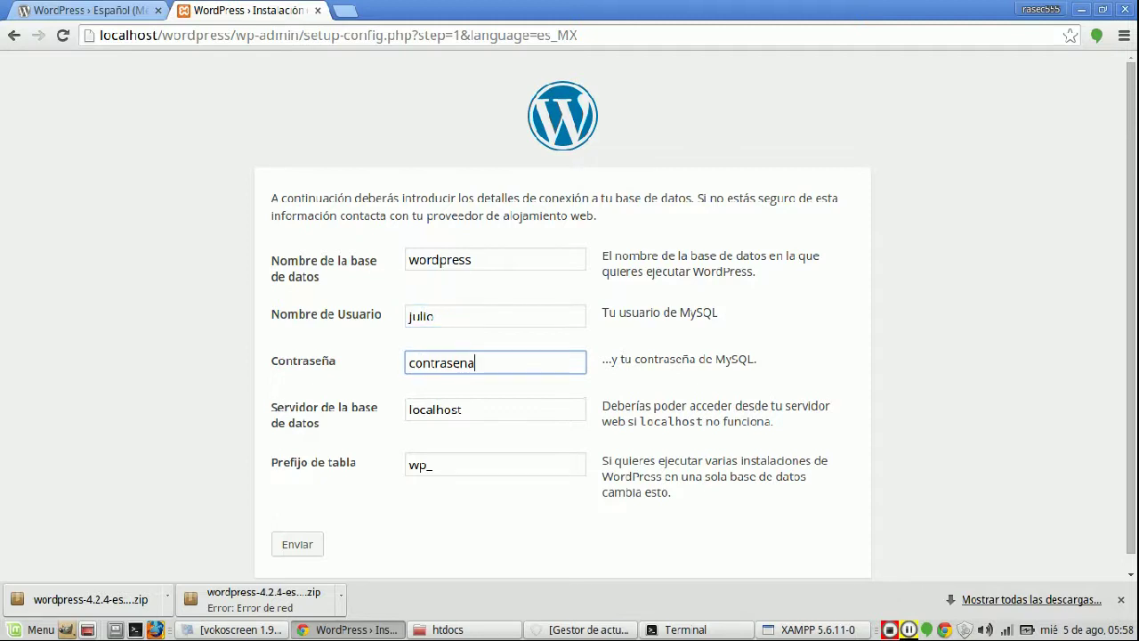
{"action": "key", "text": "ctrl+a"}
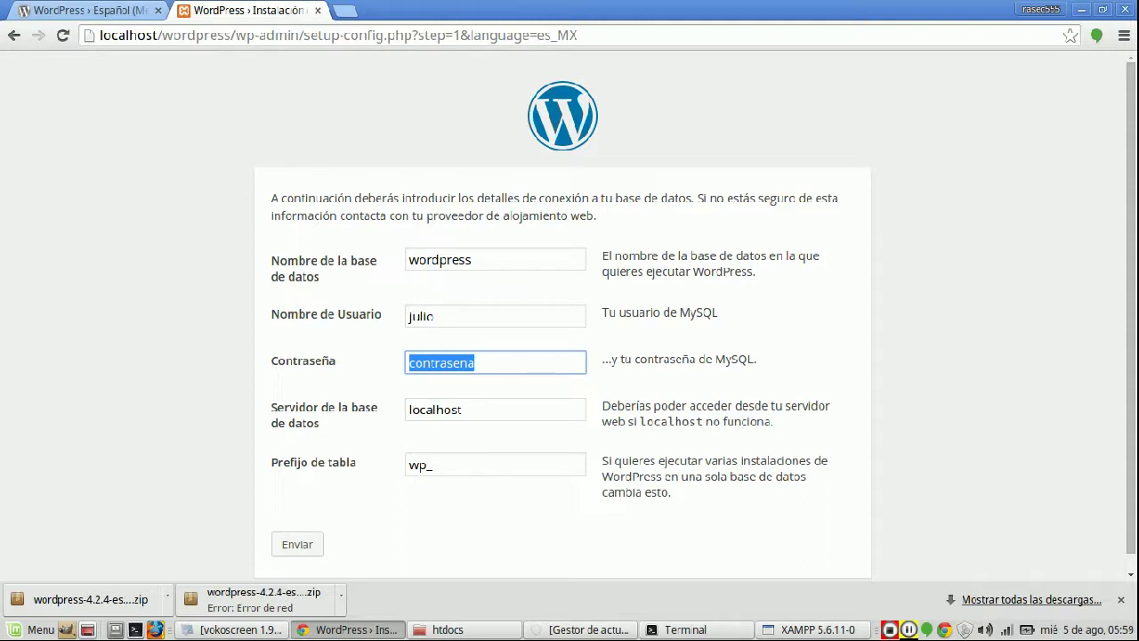
{"action": "key", "text": "BackSpace"}
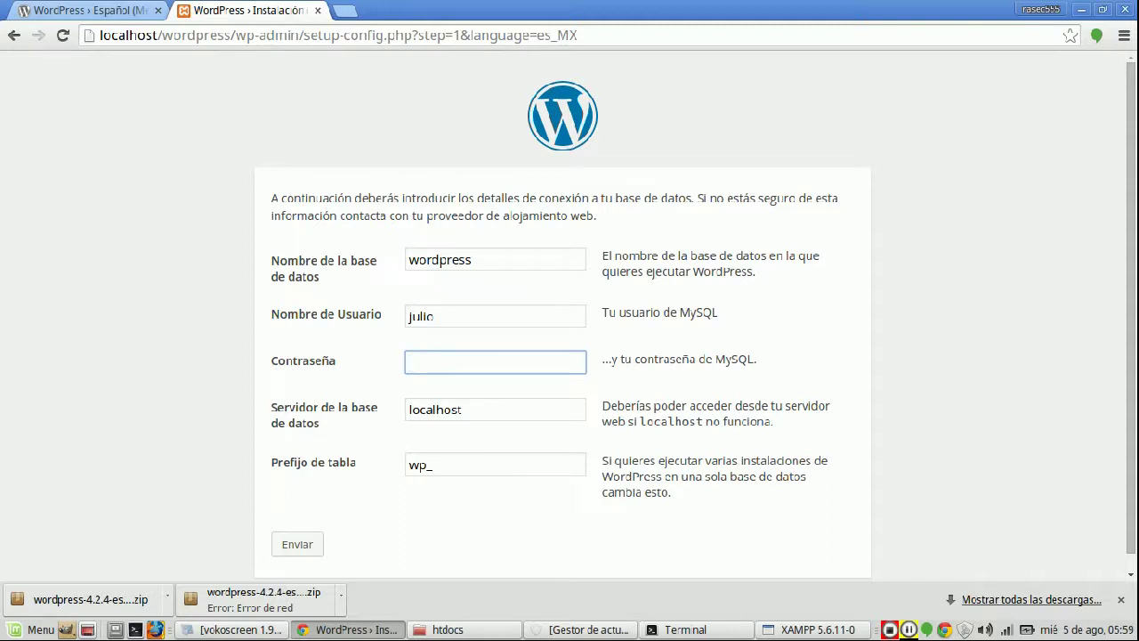
{"action": "left_click", "coordinate": [297, 544]}
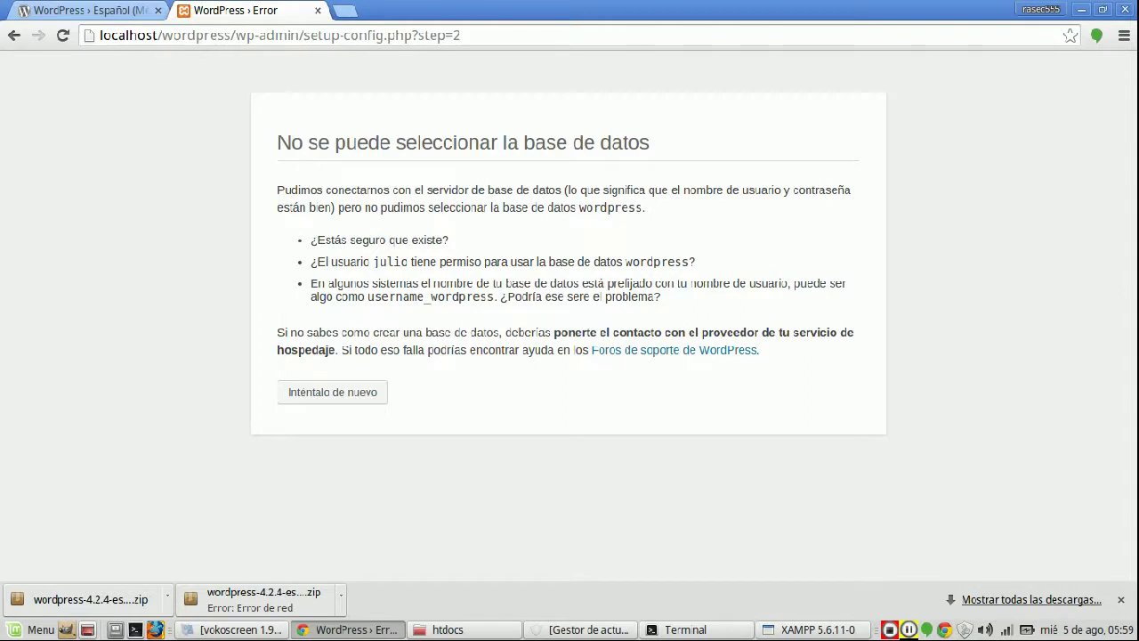
{"action": "left_click", "coordinate": [332, 391]}
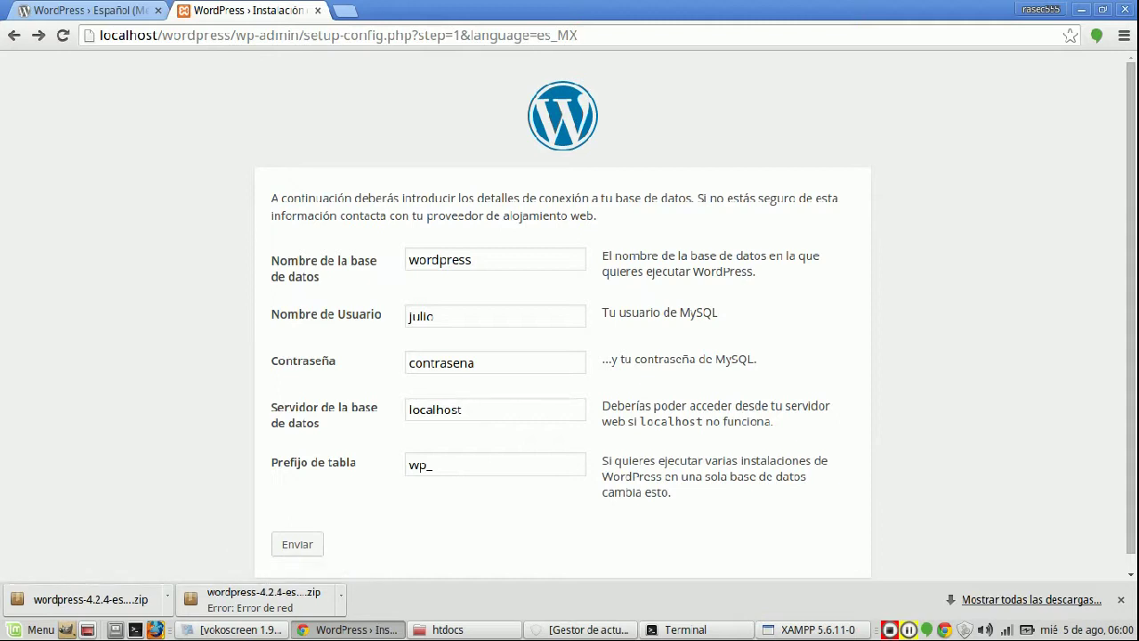
{"action": "left_click", "coordinate": [472, 409]}
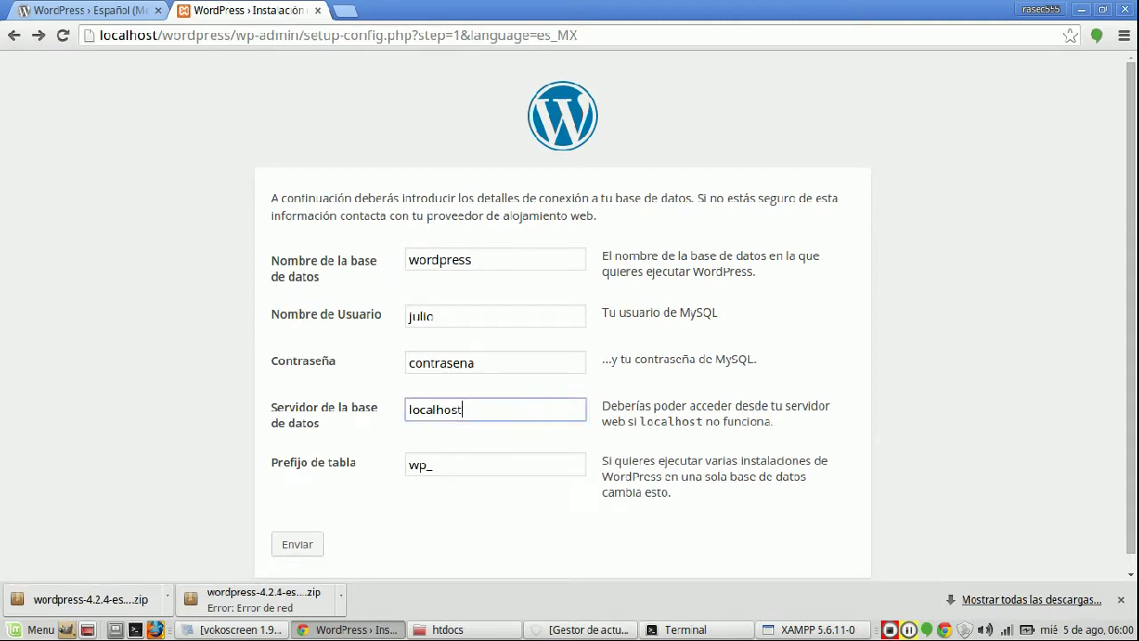
{"action": "left_click", "coordinate": [475, 363]}
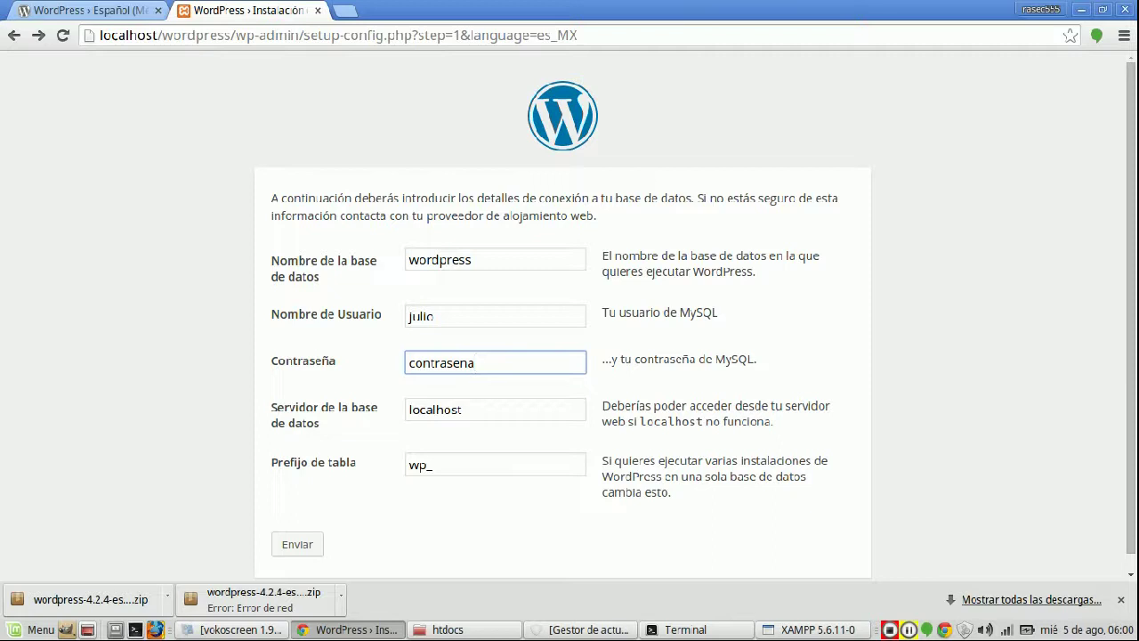
{"action": "key", "text": "BackSpace"}
{"action": "key", "text": "BackSpace"}
{"action": "key", "text": "BackSpace"}
{"action": "key", "text": "BackSpace"}
{"action": "key", "text": "BackSpace"}
{"action": "key", "text": "BackSpace"}
{"action": "key", "text": "BackSpace"}
{"action": "key", "text": "BackSpace"}
{"action": "key", "text": "BackSpace"}
{"action": "key", "text": "BackSpace"}
{"action": "type", "text": "root"}
{"action": "key", "text": "BackSpace"}
{"action": "key", "text": "BackSpace"}
{"action": "key", "text": "BackSpace"}
{"action": "key", "text": "BackSpace"}
{"action": "type", "text": "root"}
{"action": "left_click", "coordinate": [297, 544]}
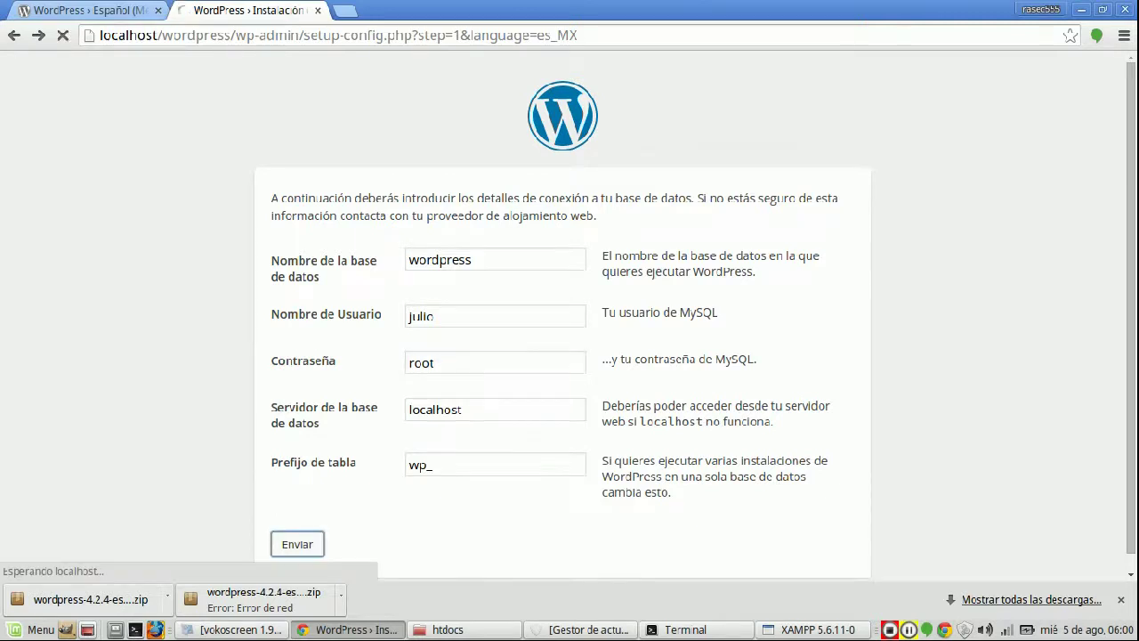
- Return to the form and submit the connection details with an empty password
{"action": "left_click", "coordinate": [332, 458]}
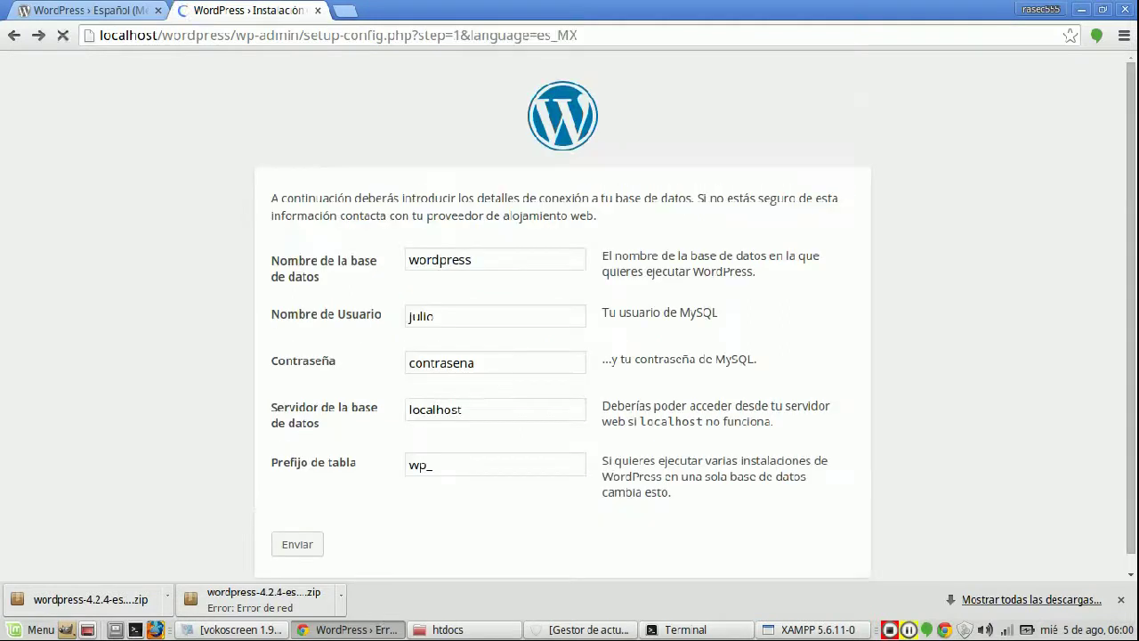
{"action": "left_click", "coordinate": [411, 315]}
{"action": "left_click_drag", "start_coordinate": [410, 363], "coordinate": [475, 363]}
{"action": "key", "text": "BackSpace"}
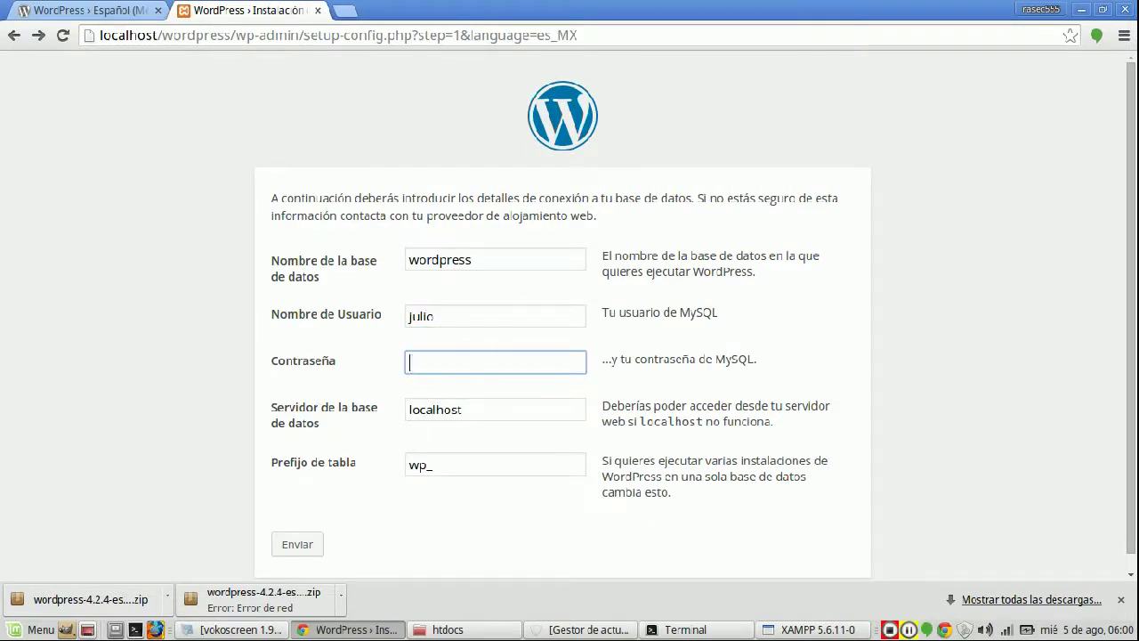
{"action": "left_click", "coordinate": [297, 543]}
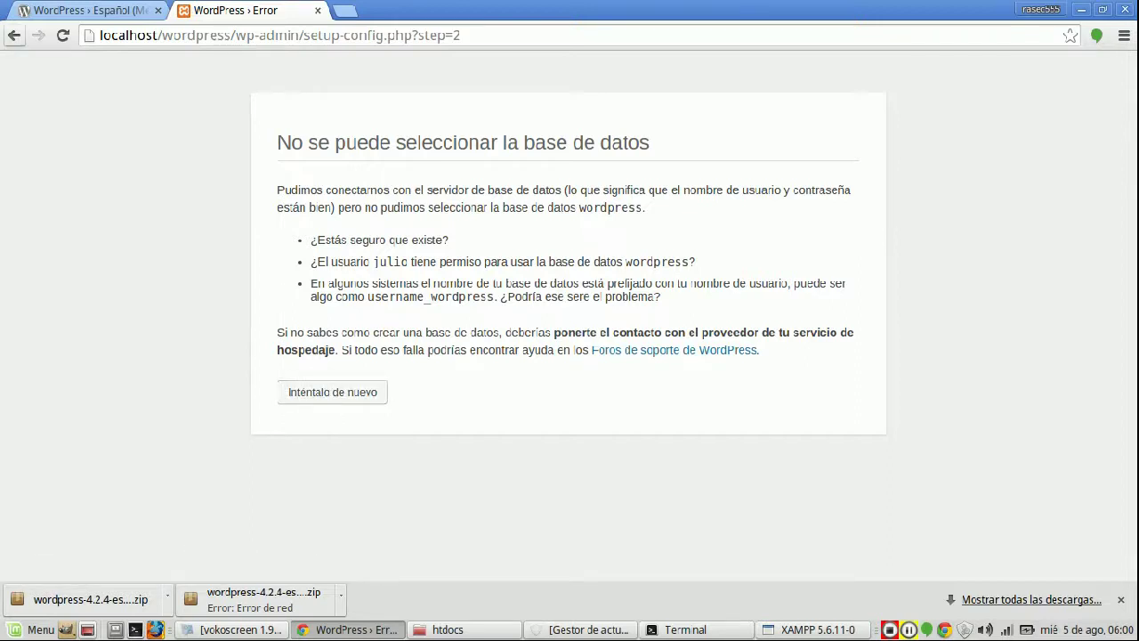
- Set the database user name to root with a blank password and submit
{"action": "left_click", "coordinate": [332, 391]}
{"action": "double_click", "coordinate": [418, 316]}
{"action": "type", "text": "root"}
{"action": "key", "text": "Tab"}
{"action": "key", "text": "BackSpace"}
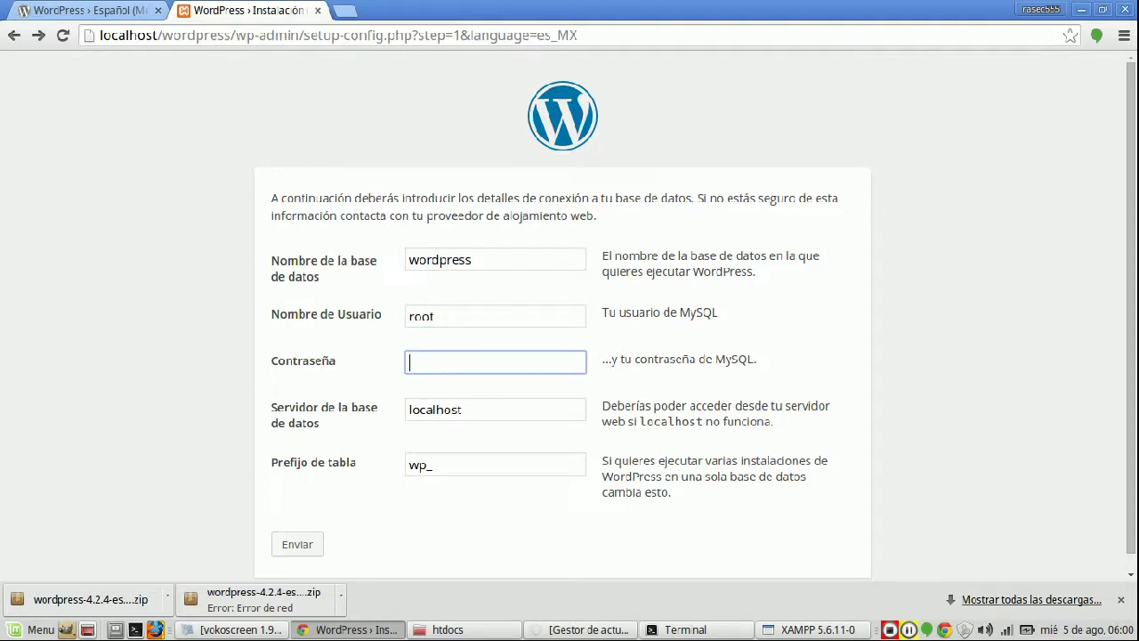
{"action": "left_click", "coordinate": [301, 545]}
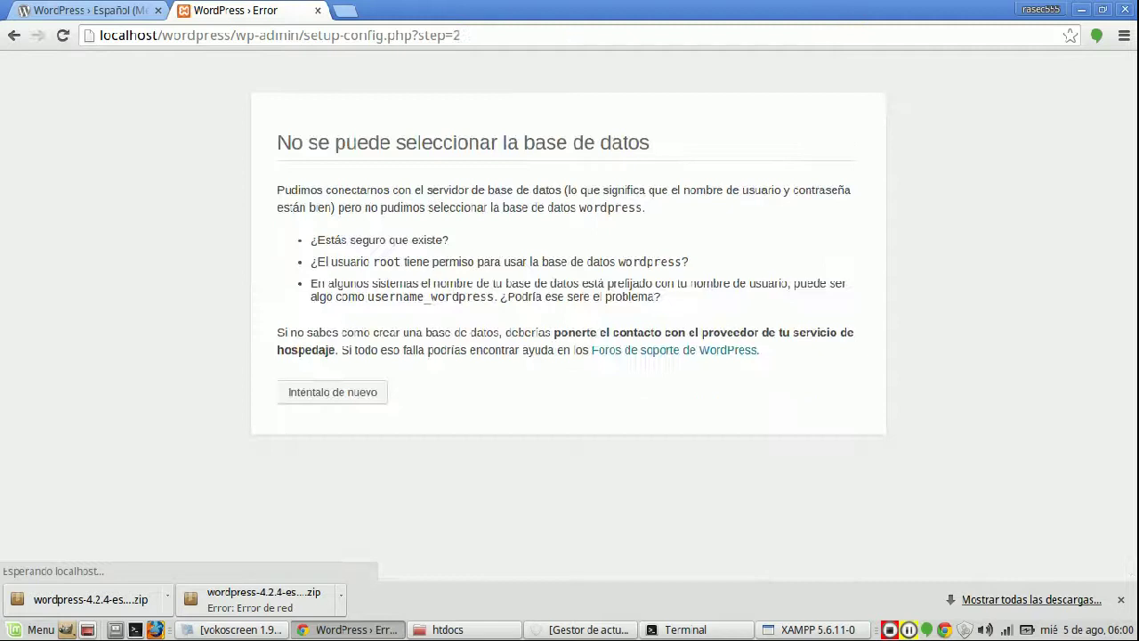
{"action": "left_click", "coordinate": [332, 391]}
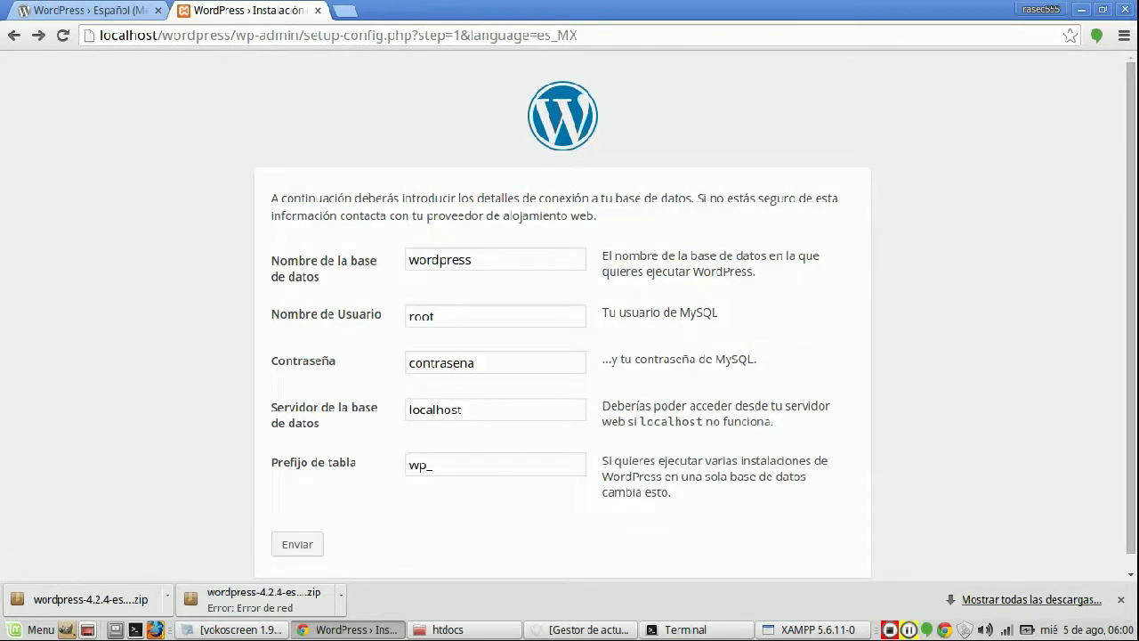
{"action": "double_click", "coordinate": [442, 363]}
{"action": "type", "text": "root"}
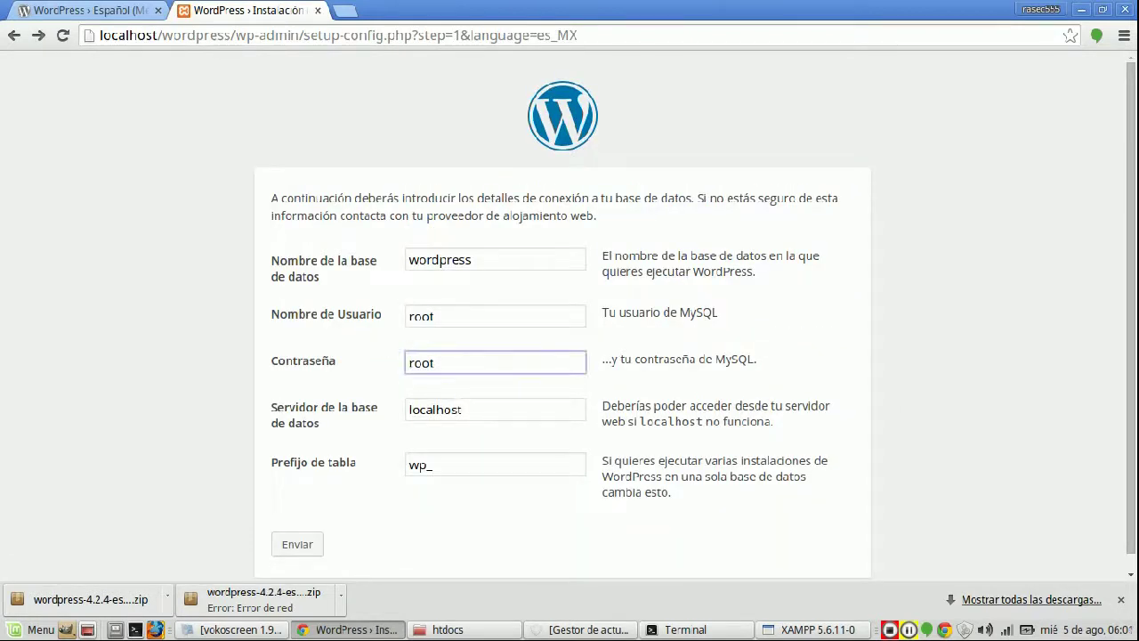
{"action": "left_click", "coordinate": [297, 545]}
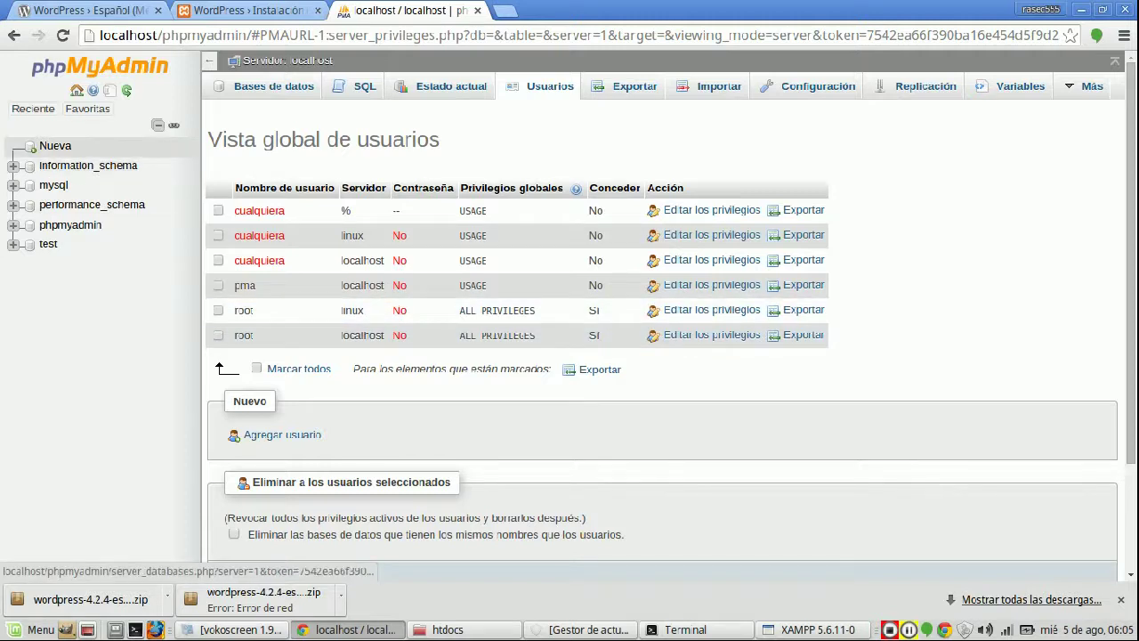
- Create a 'wordpress' database in phpMyAdmin with the default collation, then return to the WordPress tab
{"action": "left_click", "coordinate": [53, 146]}
{"action": "left_click", "coordinate": [296, 208]}
{"action": "type", "text": "wordpress"}
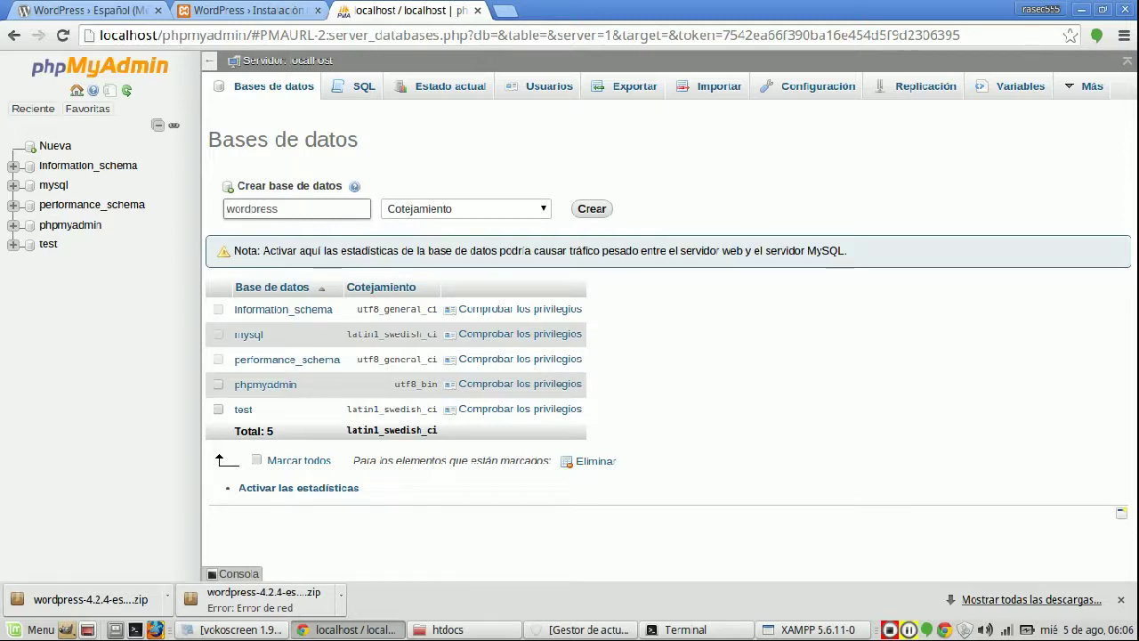
{"action": "key", "text": "Tab"}
{"action": "key", "text": "alt+Down"}
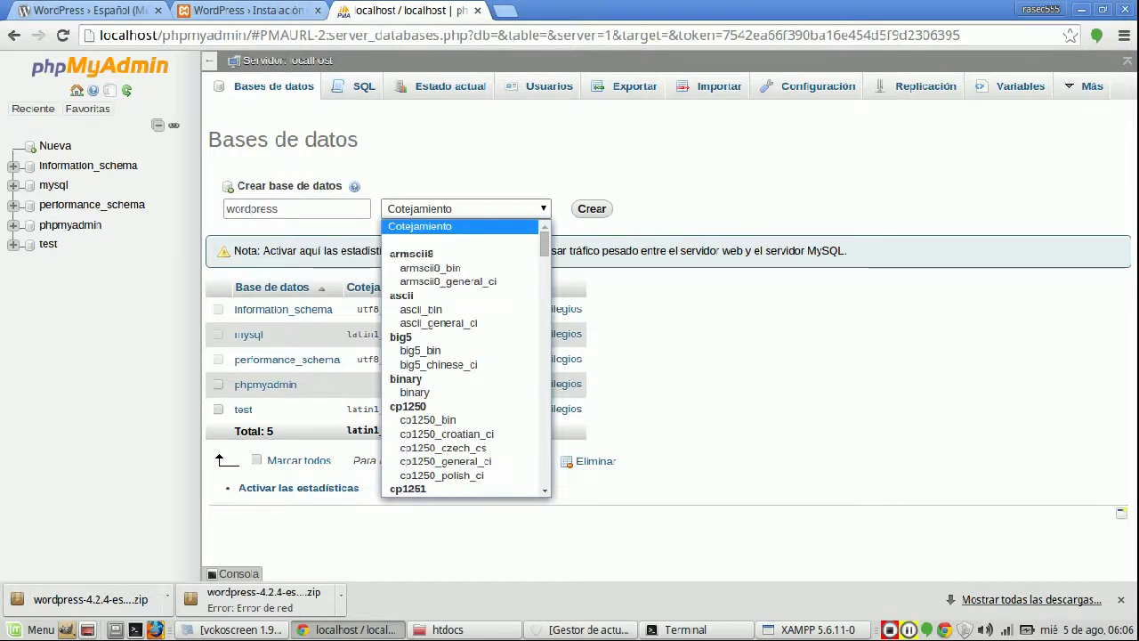
{"action": "key", "text": "Escape"}
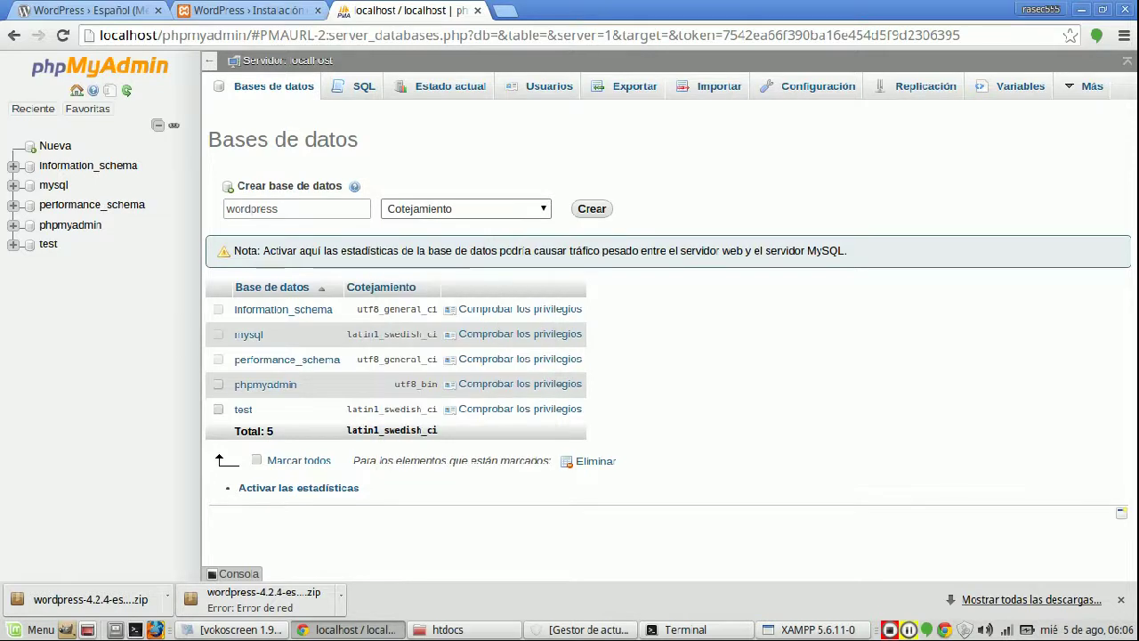
{"action": "key", "text": "alt+Down"}
{"action": "key", "text": "Escape"}
{"action": "key", "text": "Tab"}
{"action": "key", "text": "Return"}
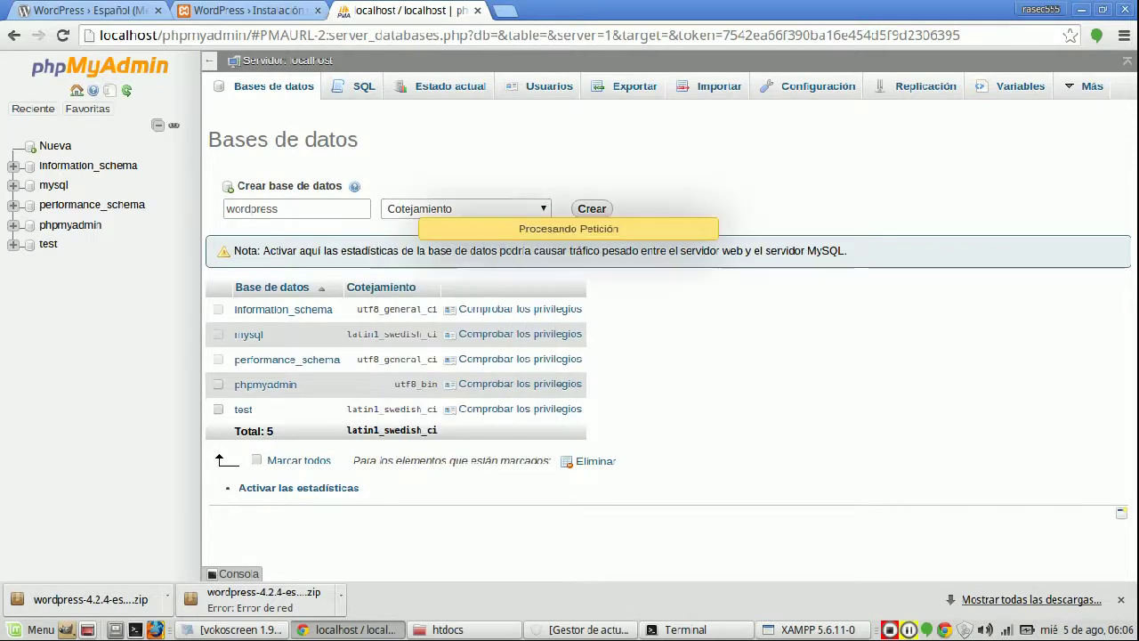
{"action": "key", "text": "ctrl+shift+Tab"}
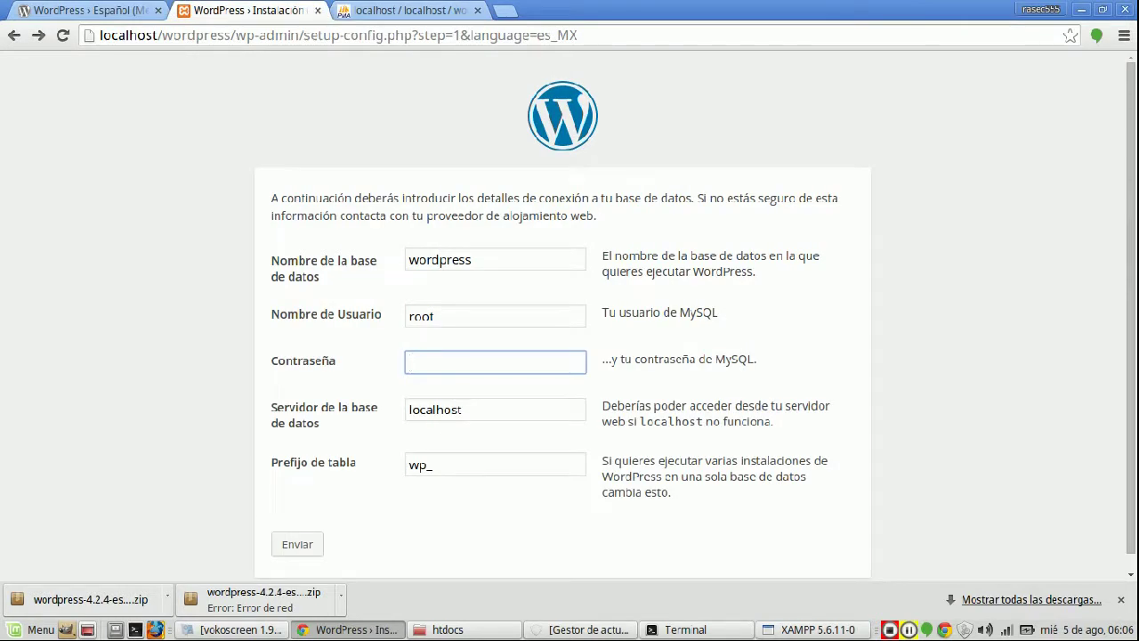
- Submit the database connection form with the current user, password, server and table prefix
{"action": "left_click", "coordinate": [418, 316]}
{"action": "left_click", "coordinate": [418, 362]}
{"action": "left_click", "coordinate": [409, 410]}
{"action": "left_click", "coordinate": [463, 465]}
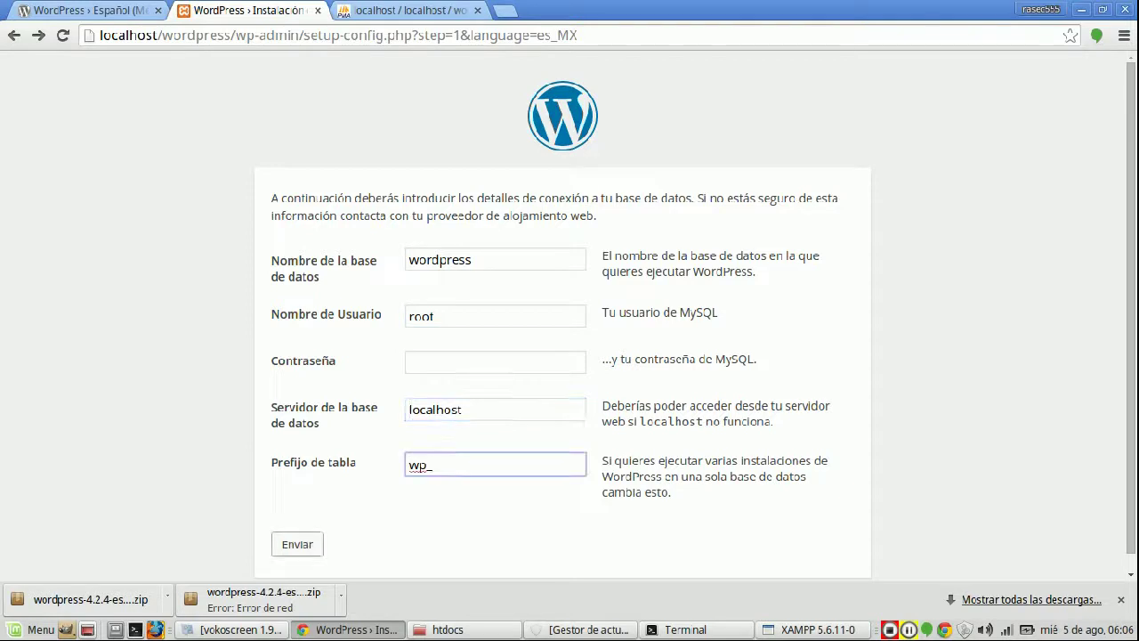
{"action": "left_click", "coordinate": [297, 544]}
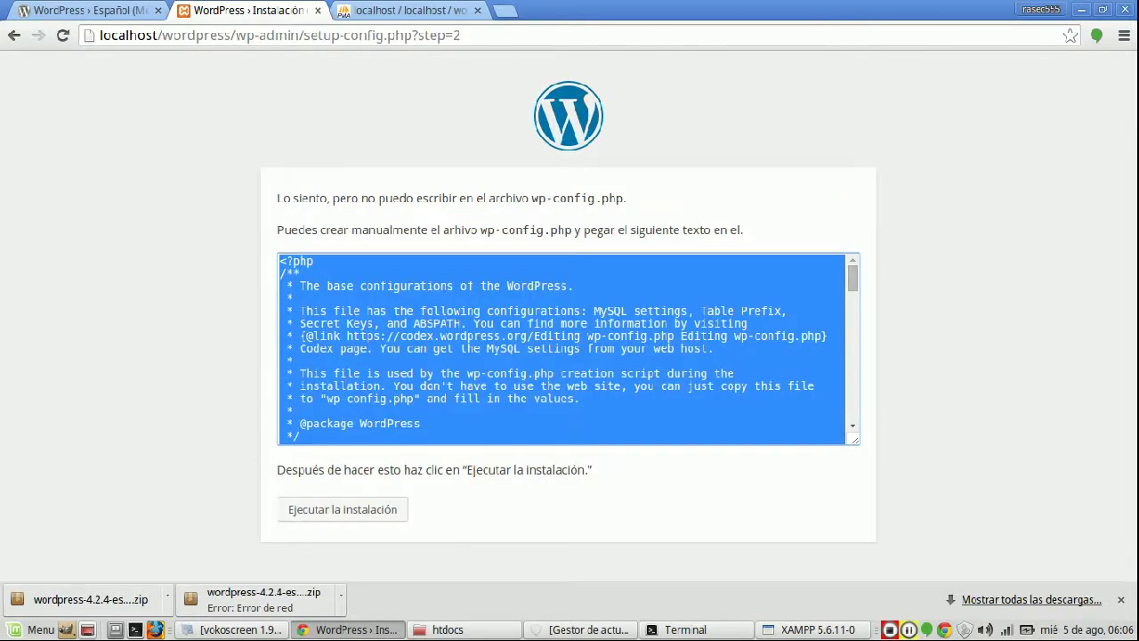
- Review the message that wp-config.php cannot be written, then return to the setup welcome page
{"action": "left_click", "coordinate": [569, 356]}
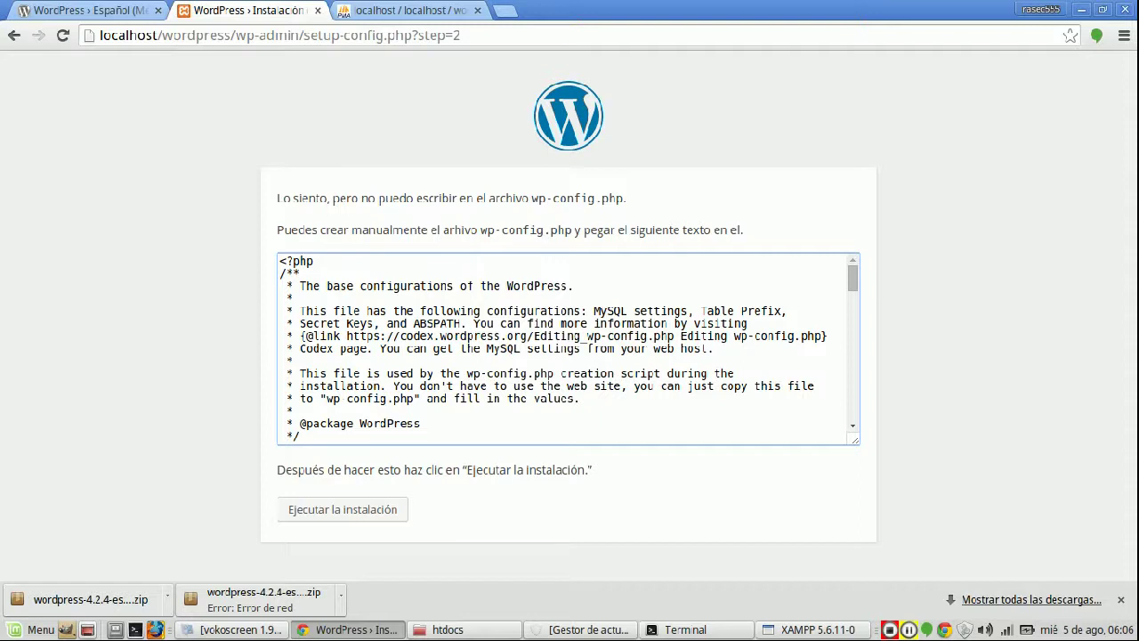
{"action": "mouse_move", "coordinate": [852, 279]}
{"action": "left_mouse_down"}
{"action": "mouse_move", "coordinate": [853, 407]}
{"action": "mouse_move", "coordinate": [852, 278]}
{"action": "left_mouse_up"}
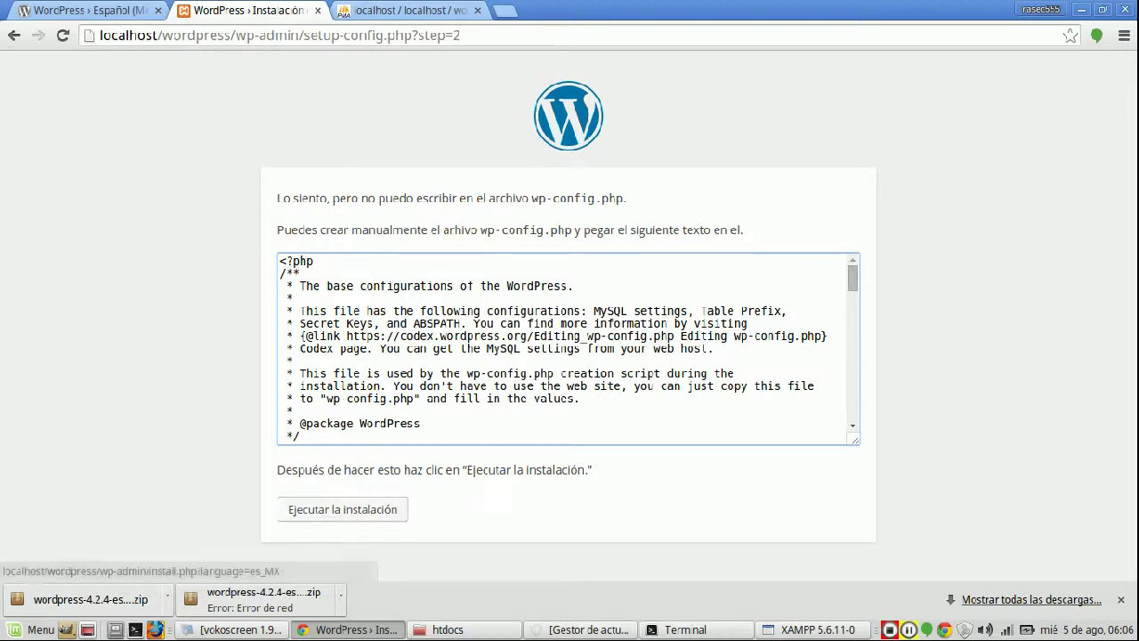
{"action": "left_click_drag", "start_coordinate": [489, 198], "coordinate": [712, 199]}
{"action": "left_click", "coordinate": [342, 510]}
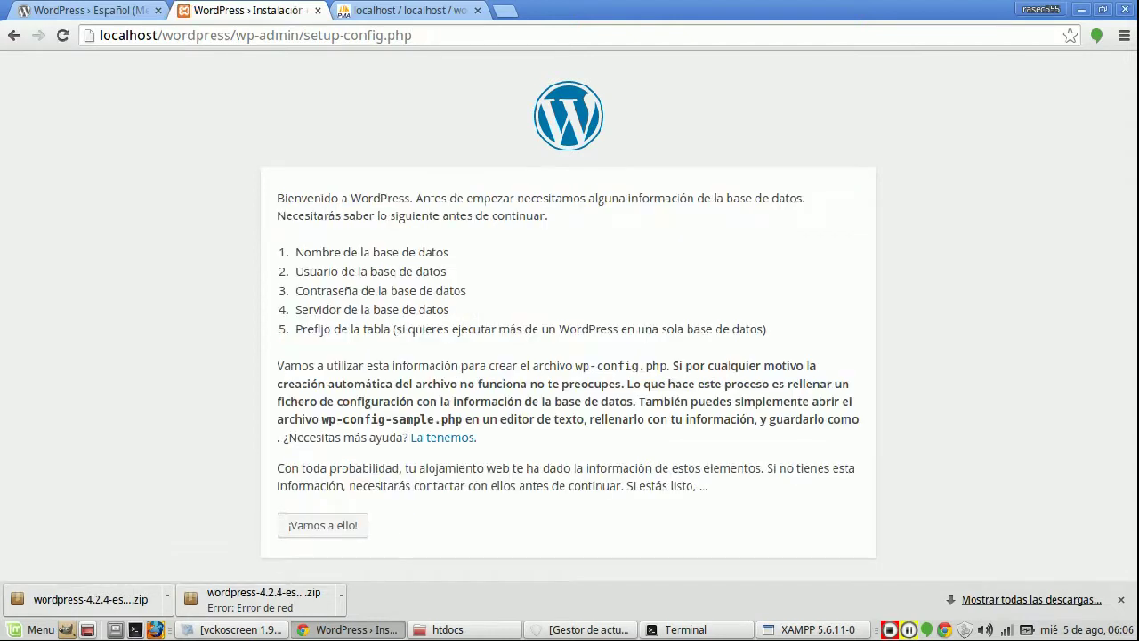
- Restart the database details step, submit the default values, and return to retry
{"action": "left_click", "coordinate": [322, 525]}
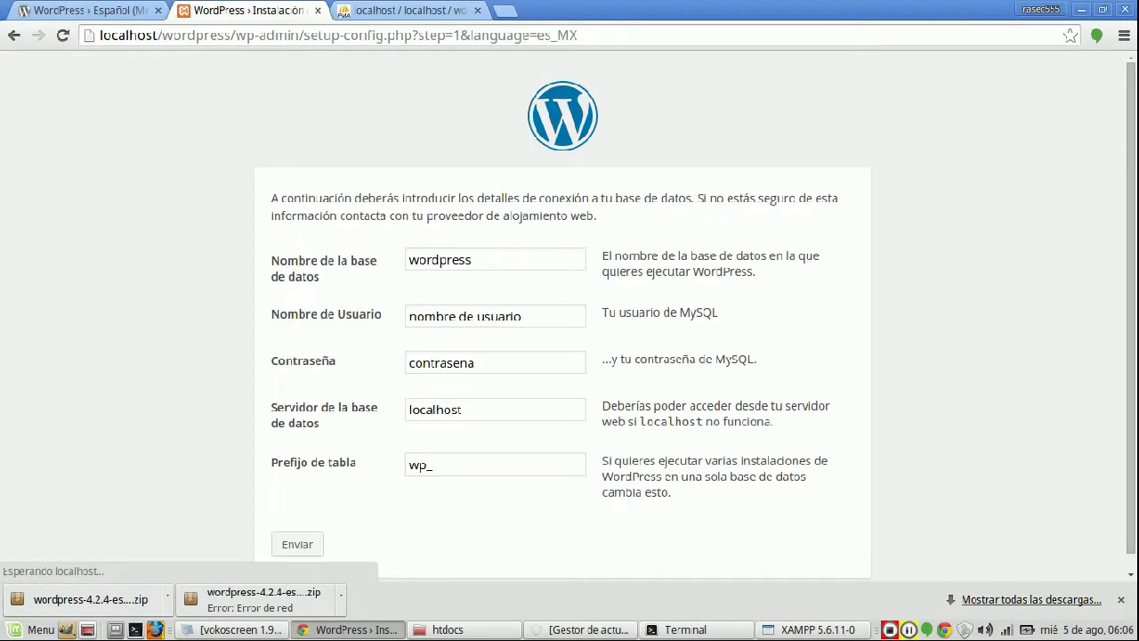
{"action": "left_click", "coordinate": [297, 544]}
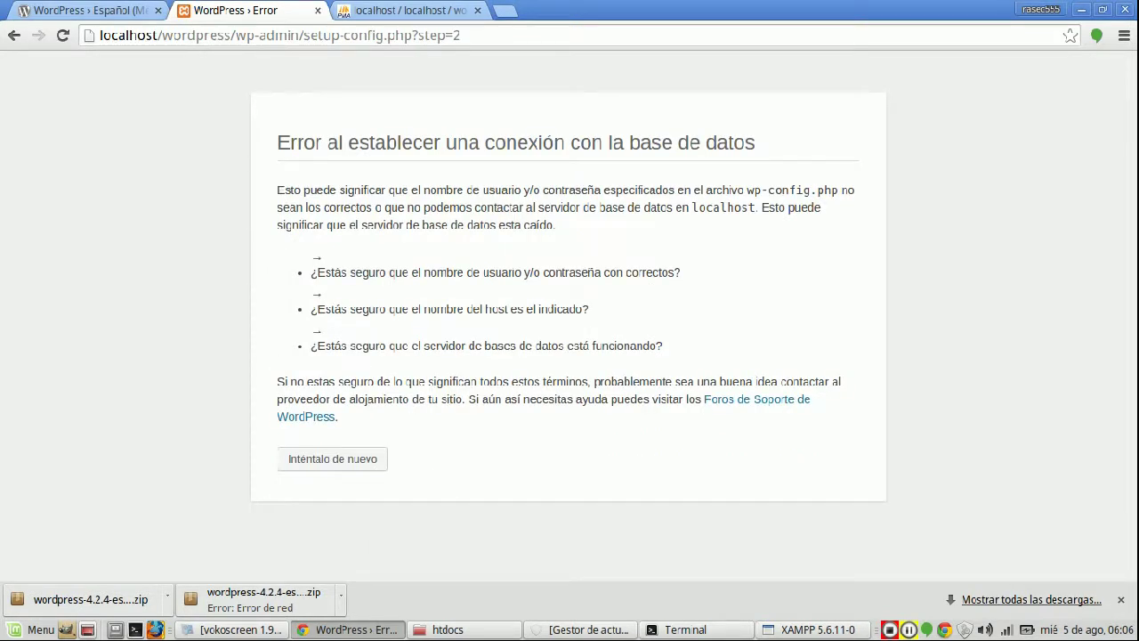
{"action": "left_click", "coordinate": [332, 459]}
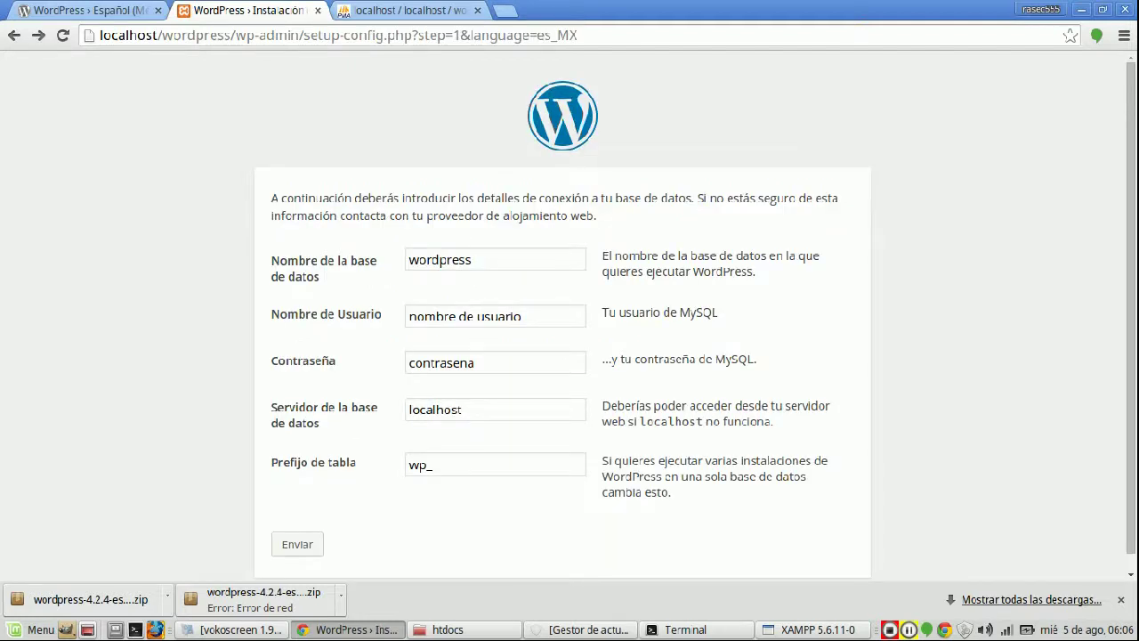
- Submit user root with an empty password and copy the generated wp-config.php code
{"action": "triple_click", "coordinate": [464, 316]}
{"action": "type", "text": "root"}
{"action": "left_click_drag", "start_coordinate": [329, 361], "coordinate": [271, 242]}
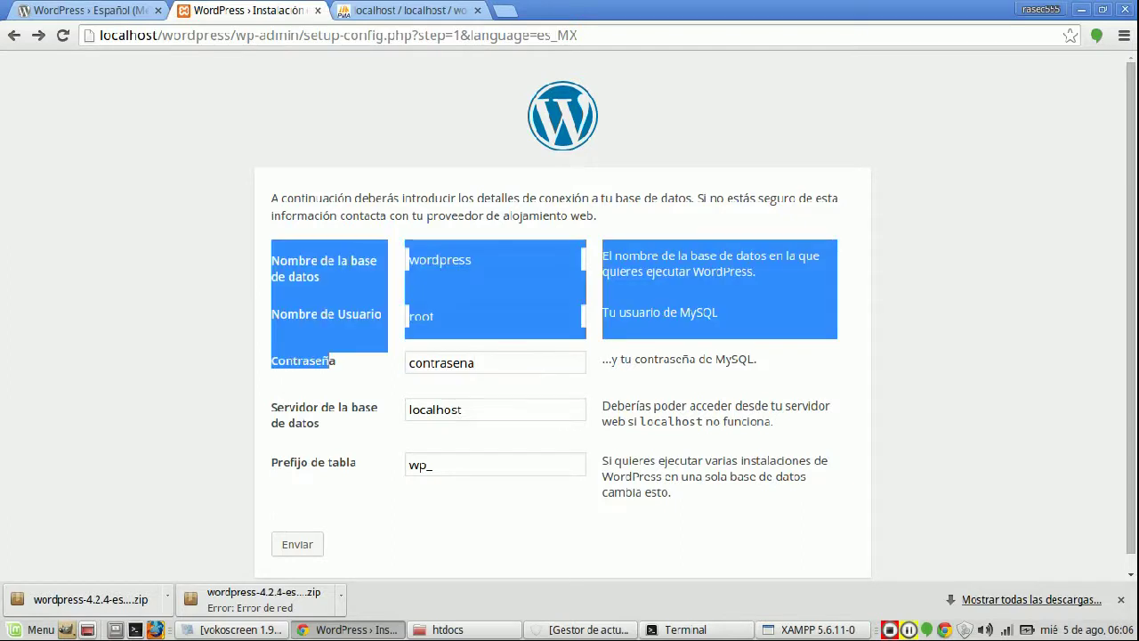
{"action": "triple_click", "coordinate": [463, 362]}
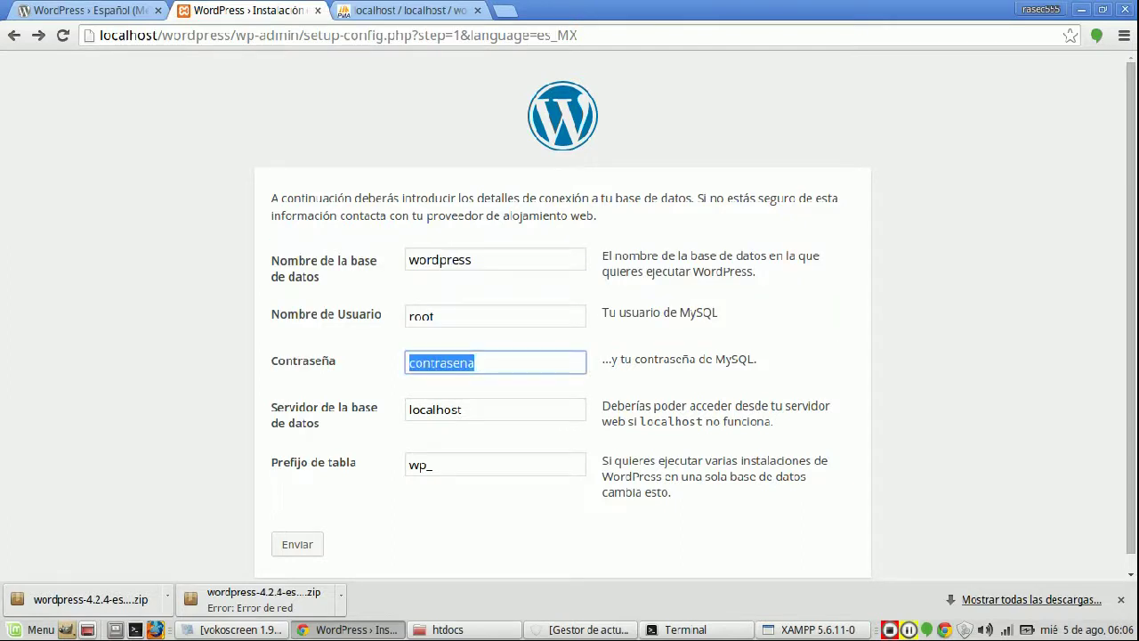
{"action": "key", "text": "BackSpace"}
{"action": "key", "text": "Return"}
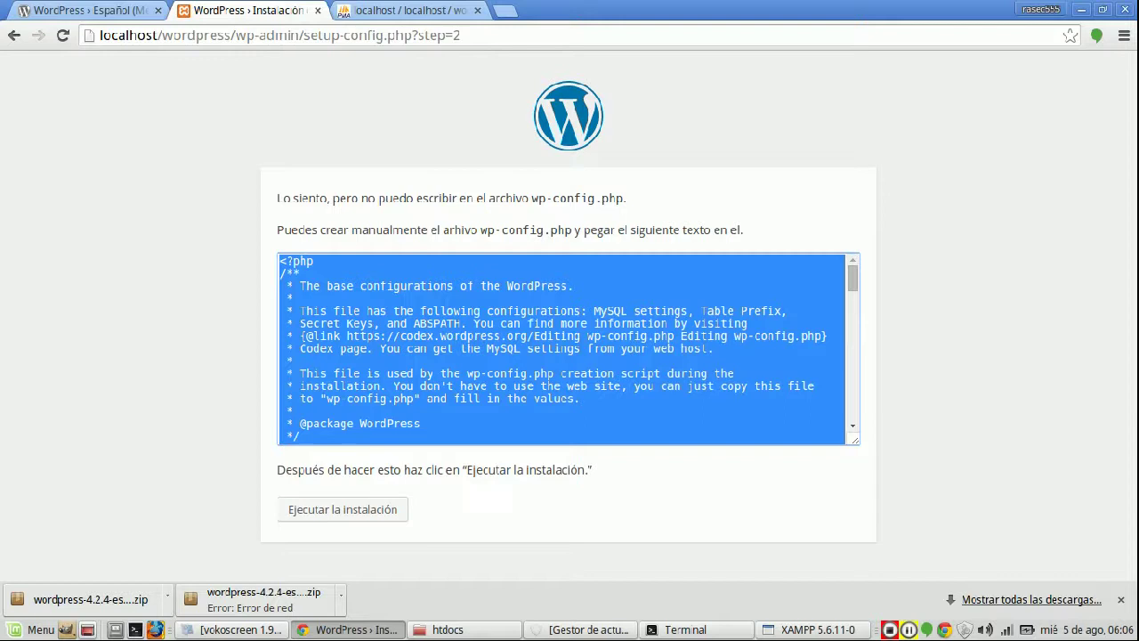
{"action": "right_click", "coordinate": [373, 366]}
{"action": "left_click", "coordinate": [409, 383]}
- Open the wordpress folder in the Nemo file manager and reposition its window
{"action": "key", "text": "alt+Tab"}
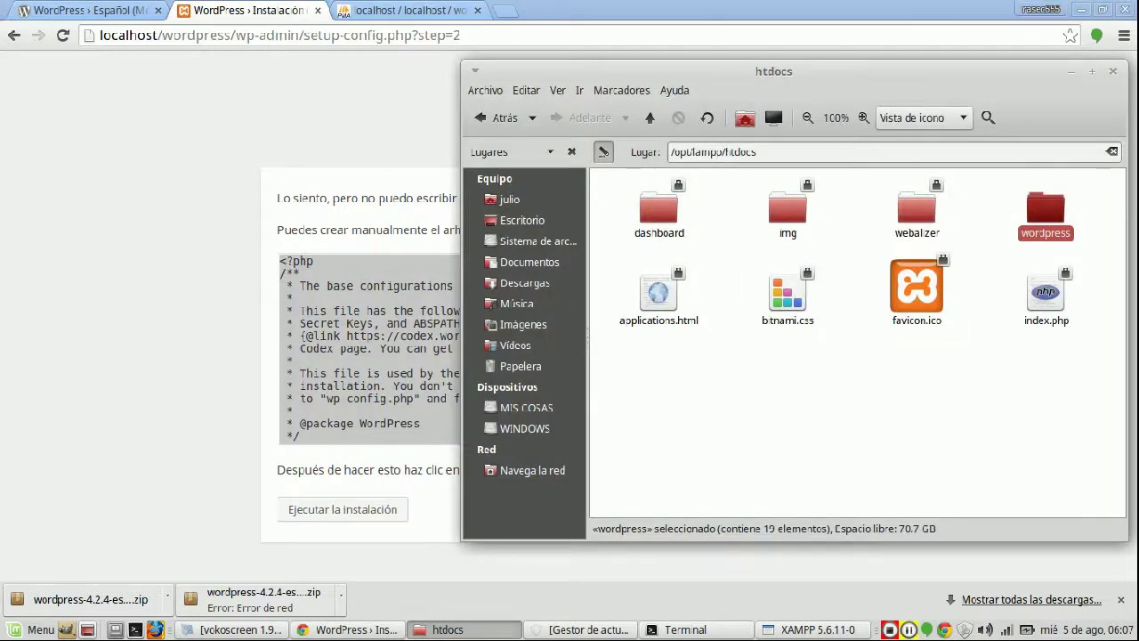
{"action": "key", "text": "Return"}
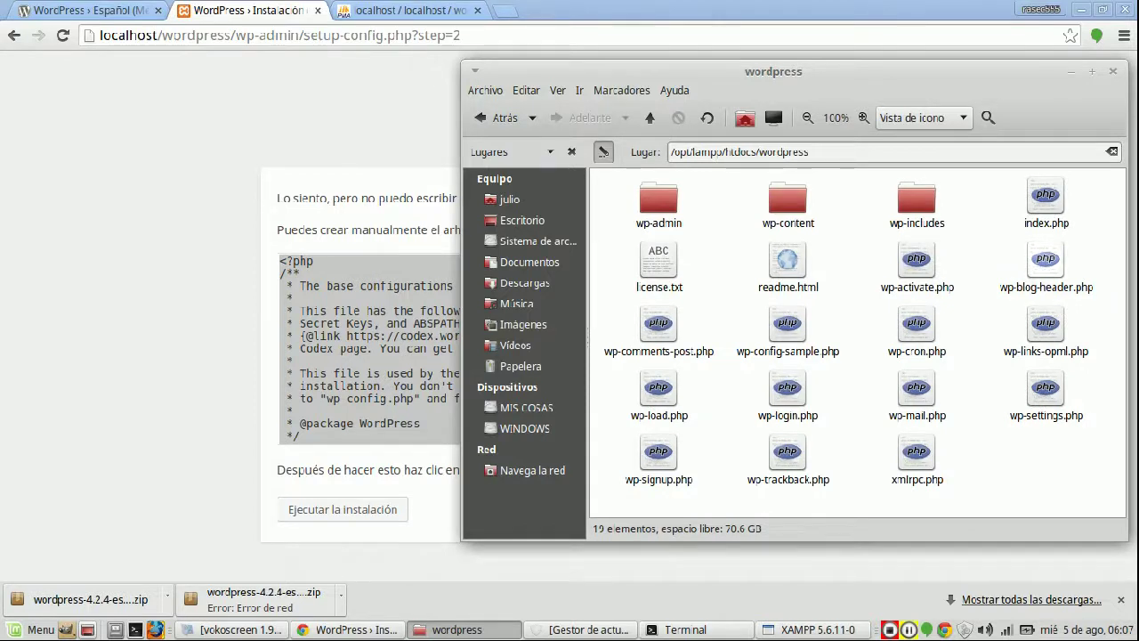
{"action": "left_click_drag", "start_coordinate": [623, 71], "coordinate": [480, 176]}
{"action": "left_click_drag", "start_coordinate": [584, 459], "coordinate": [494, 125]}
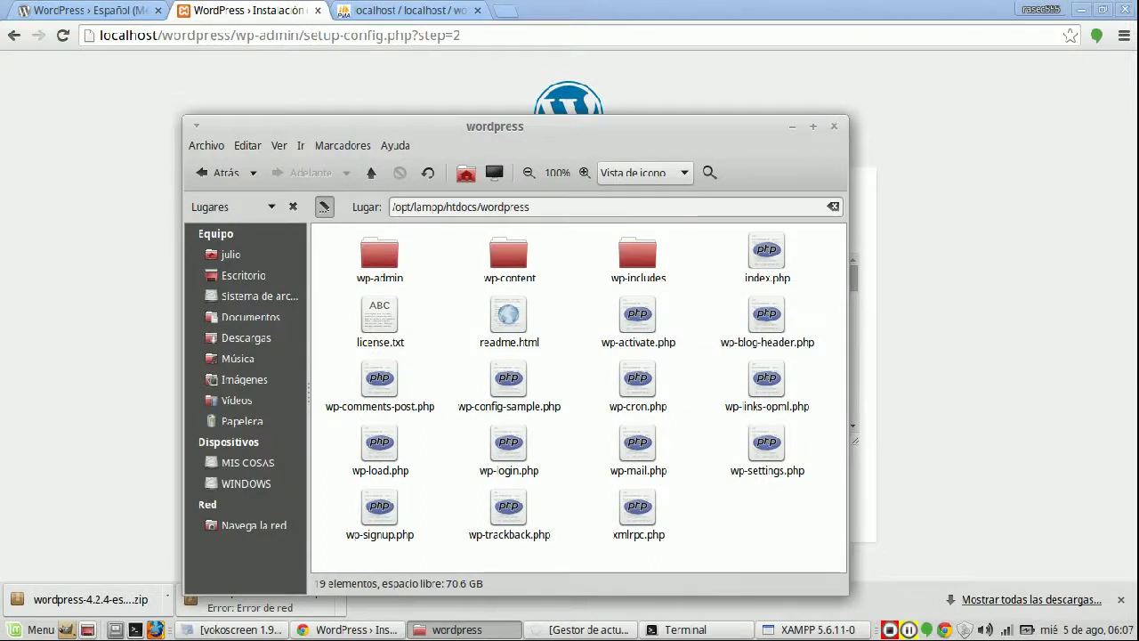
{"action": "left_click", "coordinate": [34, 629]}
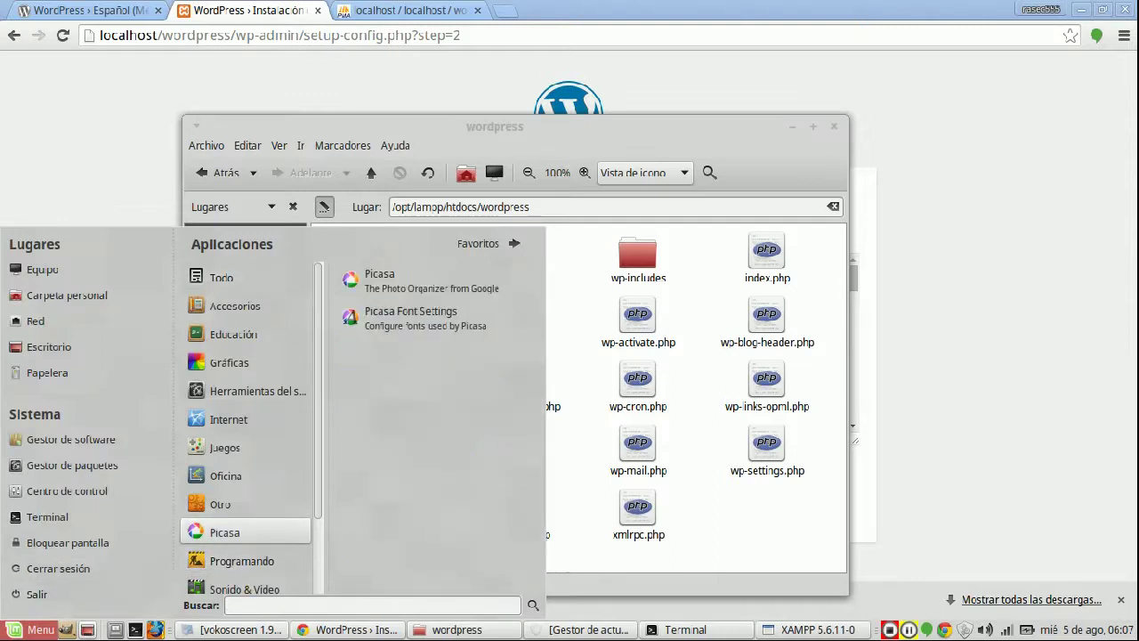
- Create an empty document named wp-config.php in the wordpress folder and open it
{"action": "right_click", "coordinate": [748, 258]}
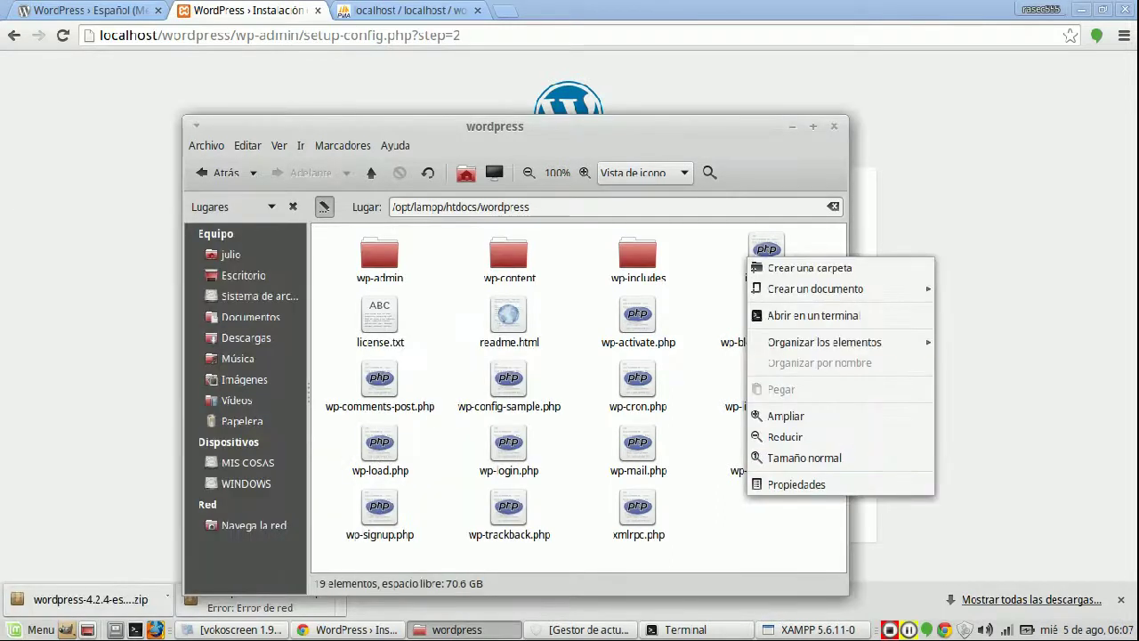
{"action": "mouse_move", "coordinate": [836, 289]}
{"action": "left_click", "coordinate": [984, 315]}
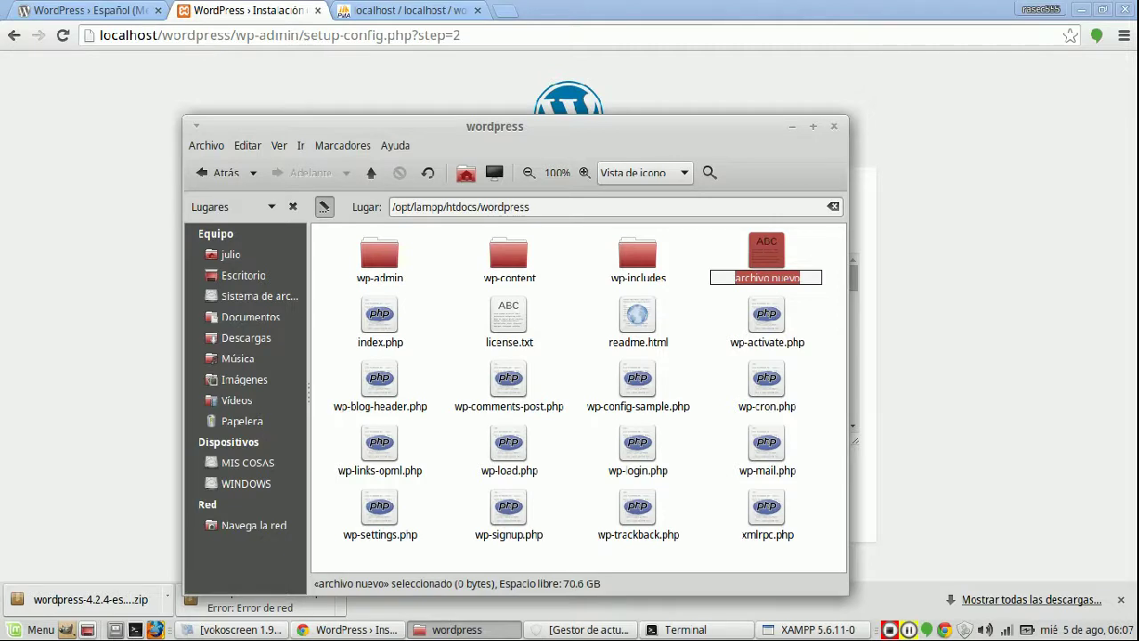
{"action": "left_click_drag", "start_coordinate": [495, 126], "coordinate": [383, 463]}
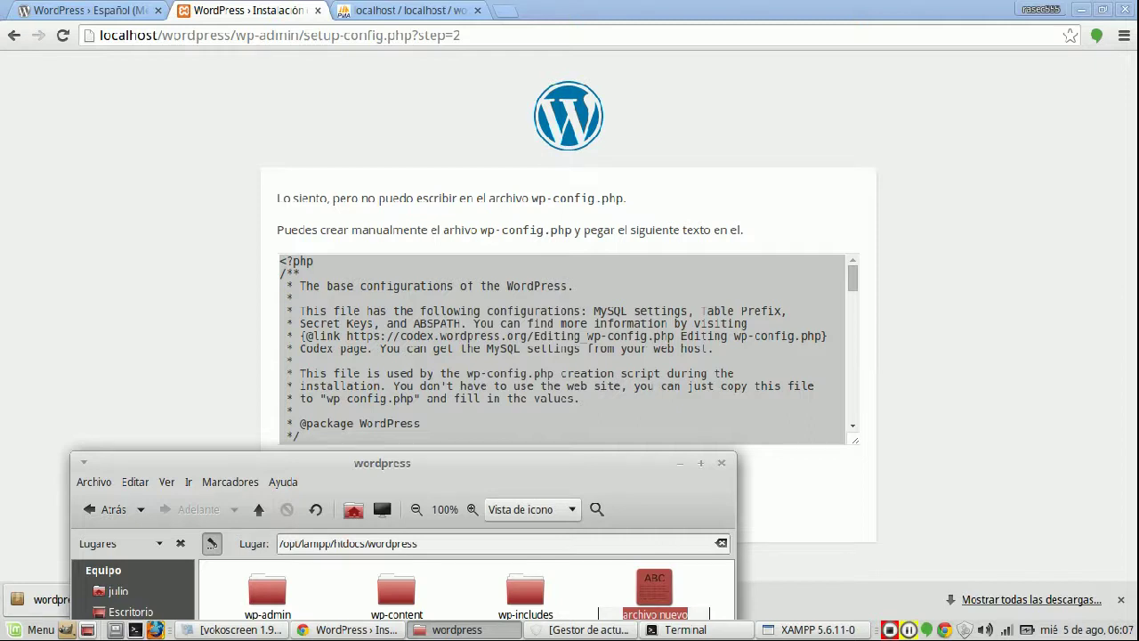
{"action": "left_click_drag", "start_coordinate": [383, 463], "coordinate": [370, 187]}
{"action": "type", "text": "wp-config."}
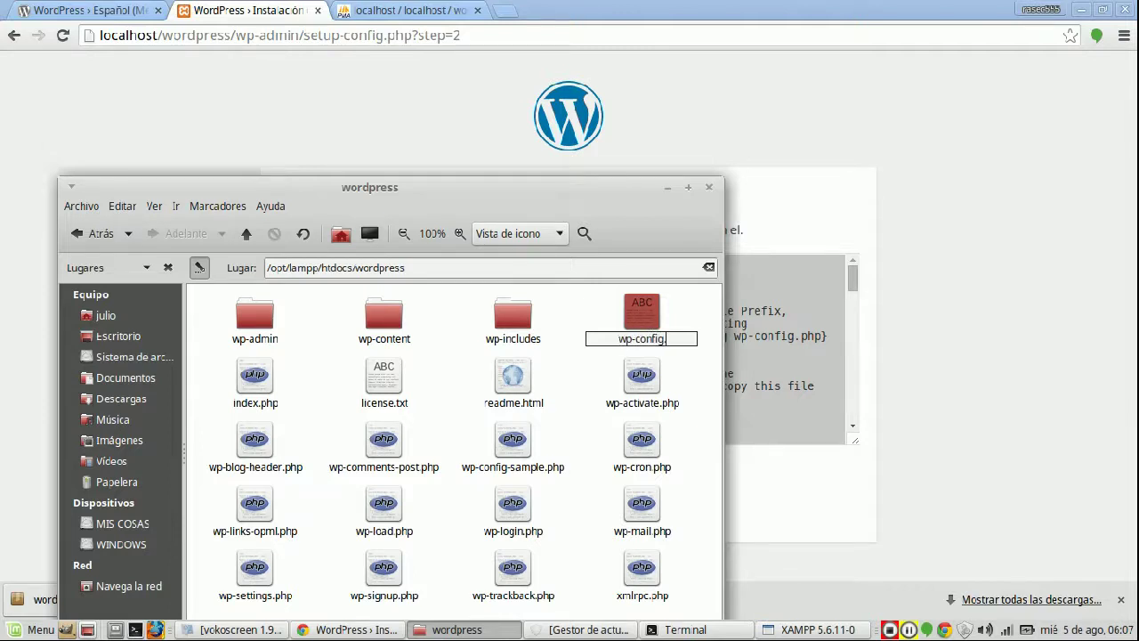
{"action": "type", "text": "php"}
{"action": "key", "text": "Return"}
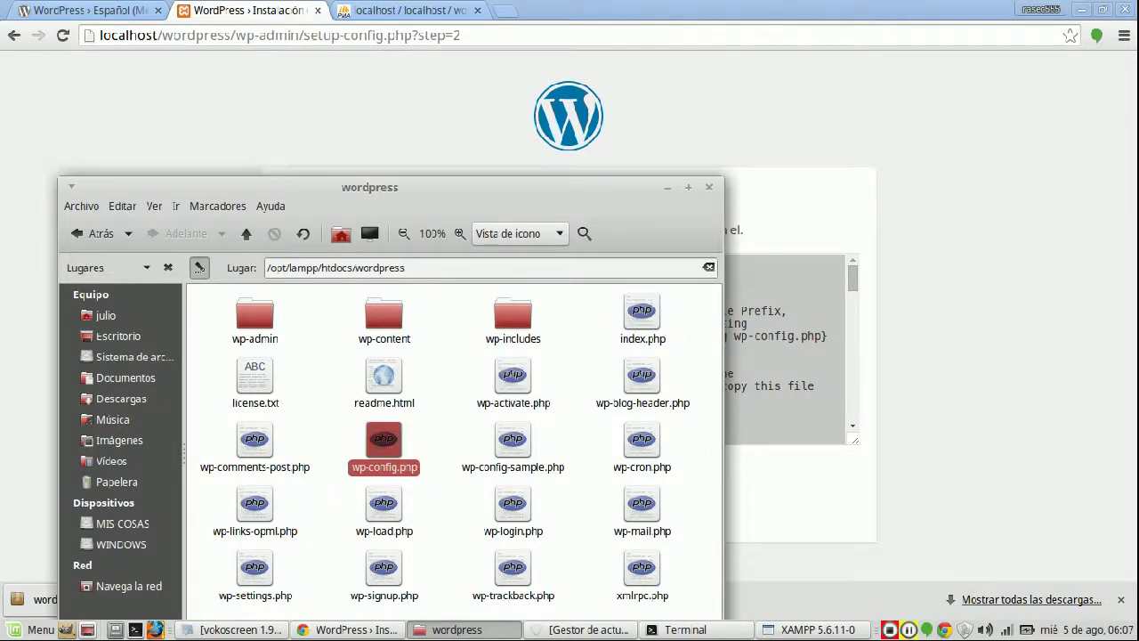
{"action": "key", "text": "Return"}
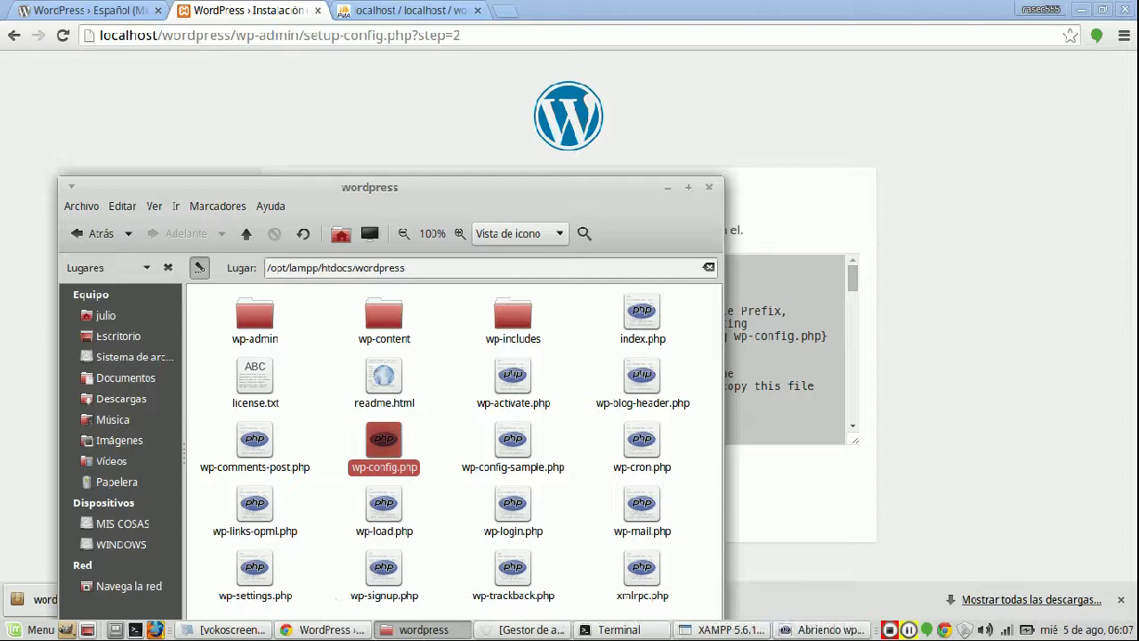
- Paste the copied configuration code into wp-config.php, save it, and close Pluma
{"action": "key", "text": "ctrl+v"}
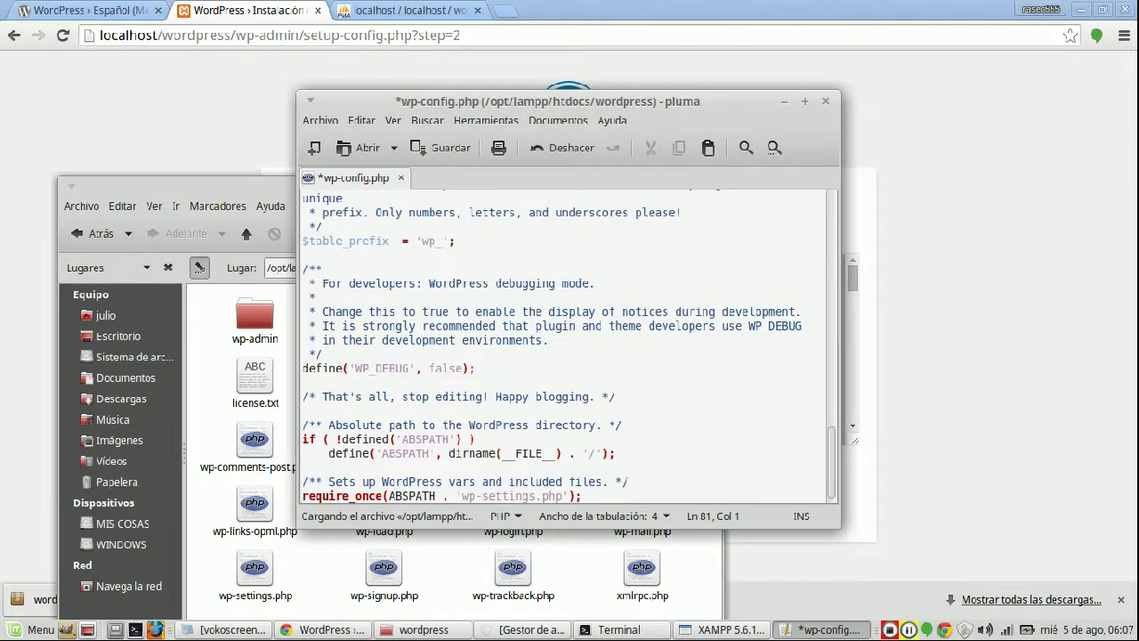
{"action": "scroll", "coordinate": [567, 347], "scroll_direction": "up", "scroll_amount": 15}
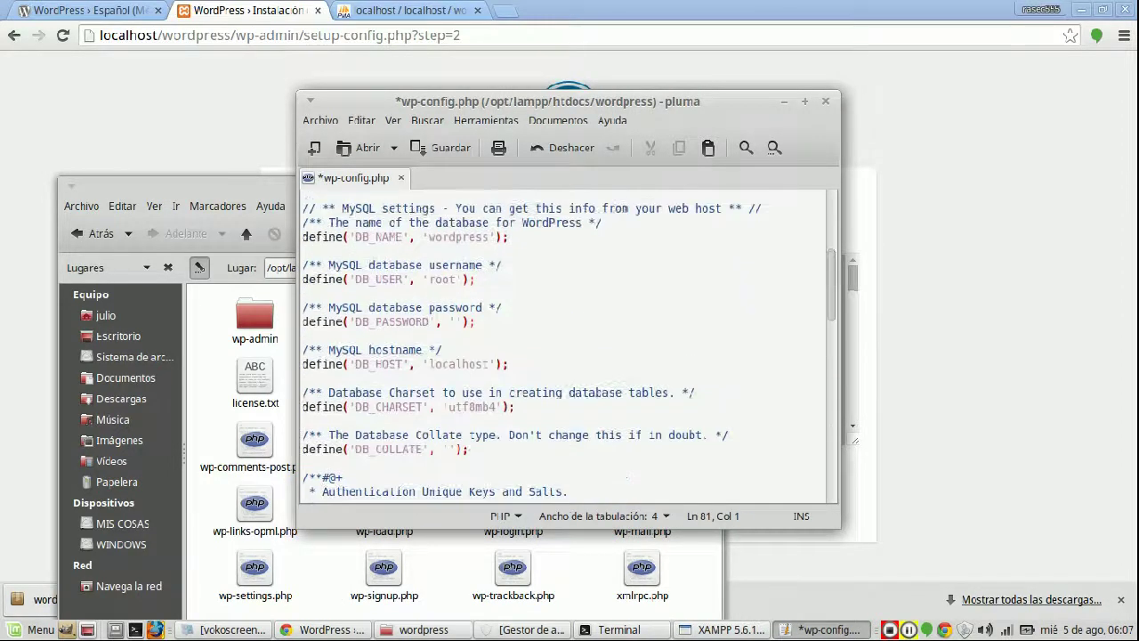
{"action": "scroll", "coordinate": [567, 347], "scroll_direction": "down", "scroll_amount": 4}
{"action": "scroll", "coordinate": [567, 348], "scroll_direction": "down", "scroll_amount": 15}
{"action": "key", "text": "ctrl+s"}
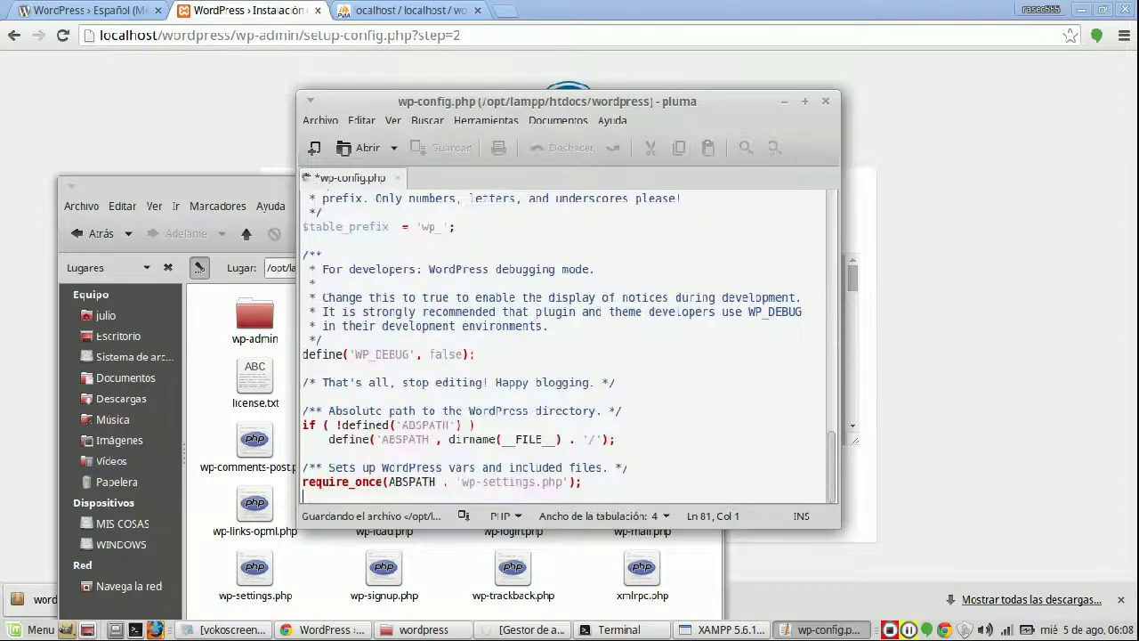
{"action": "left_click", "coordinate": [825, 100]}
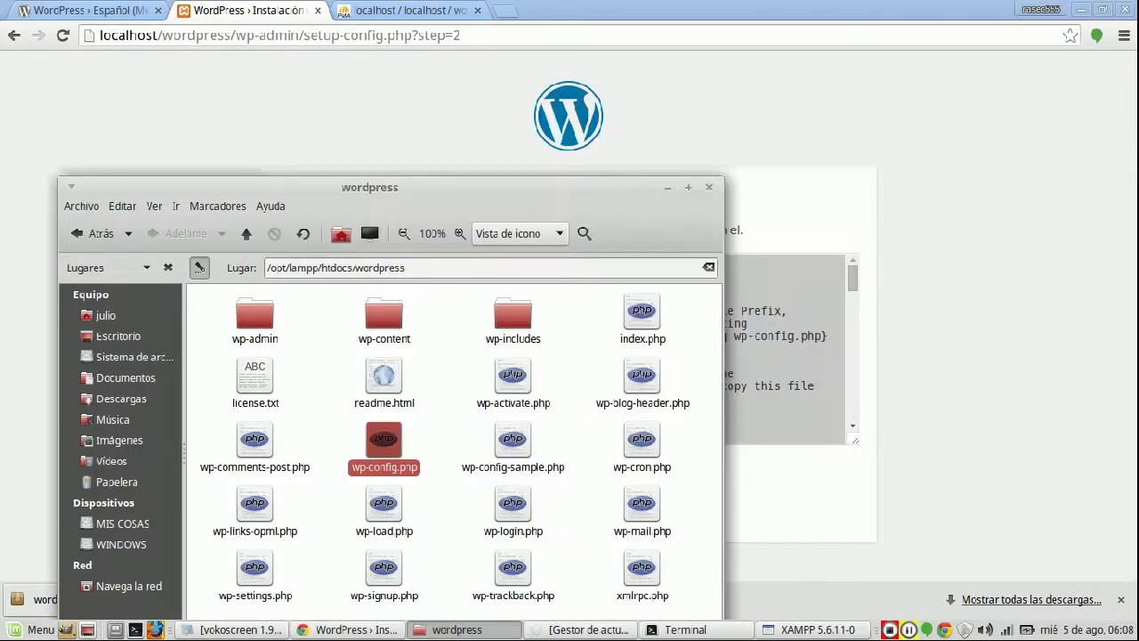